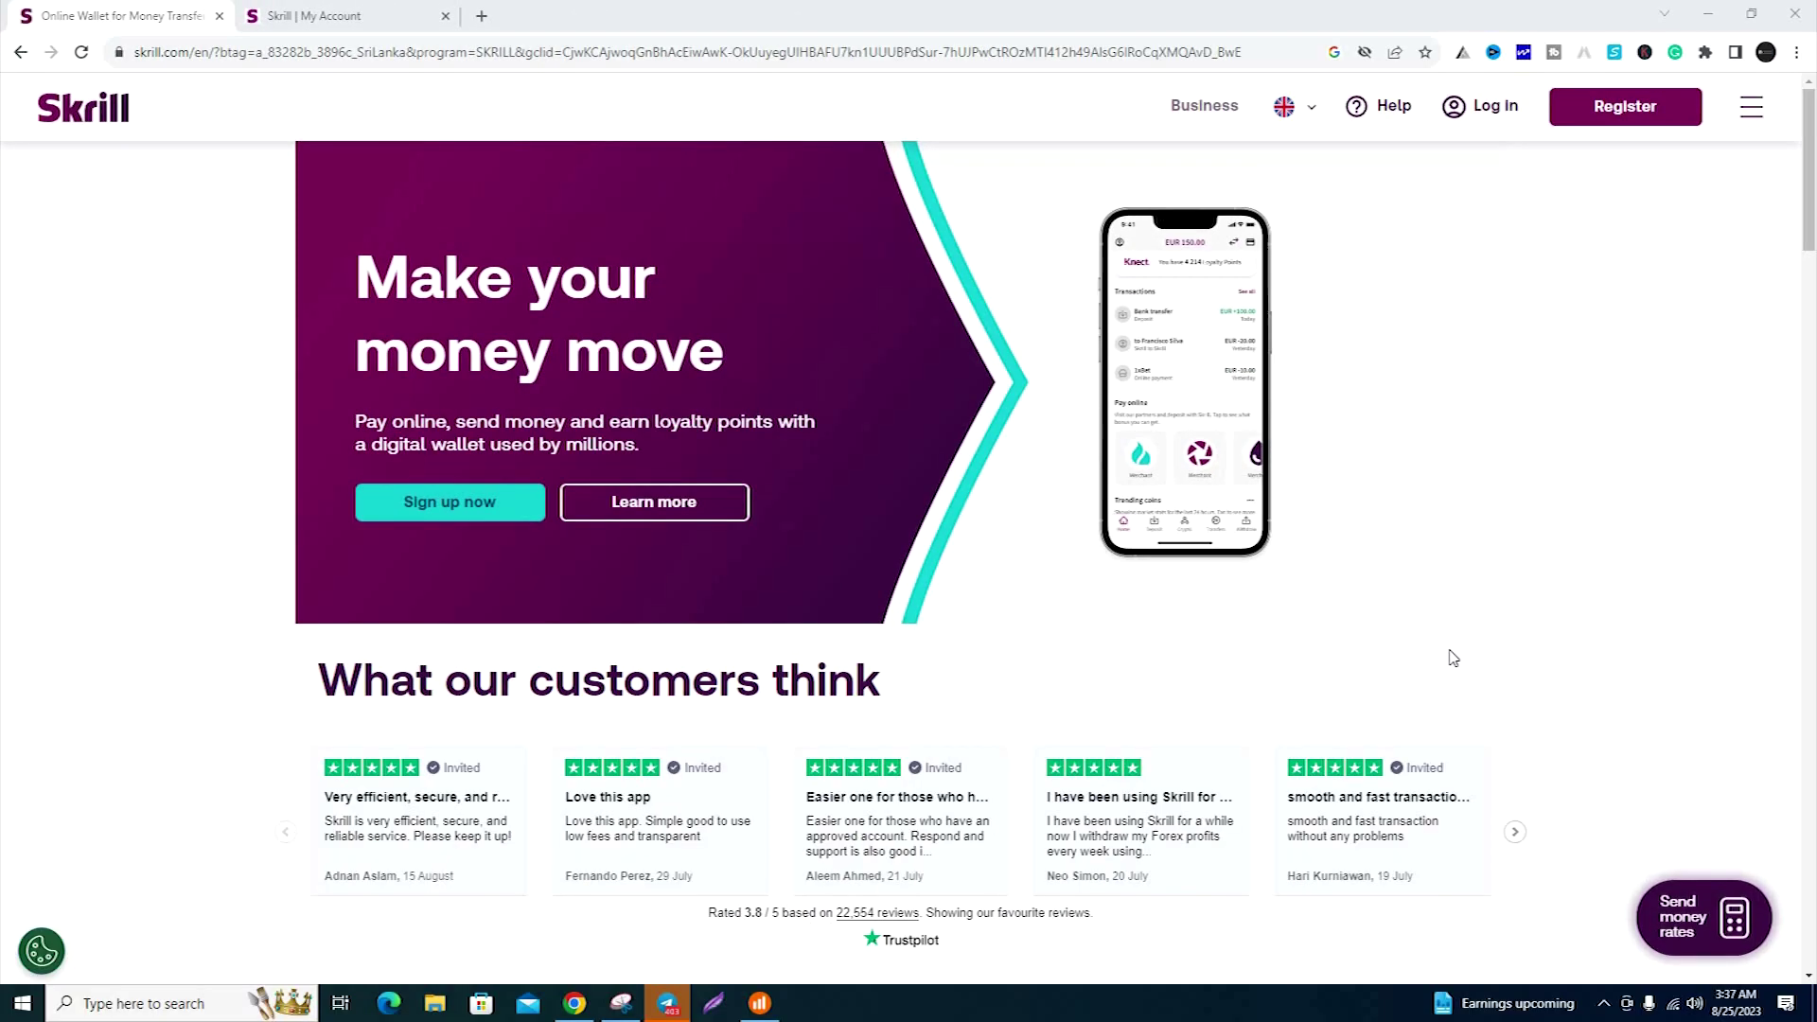
# - Go to the Skrill My Account dashboard, look over recent activity, then open the withdrawal options
pyautogui.click(388, 21)
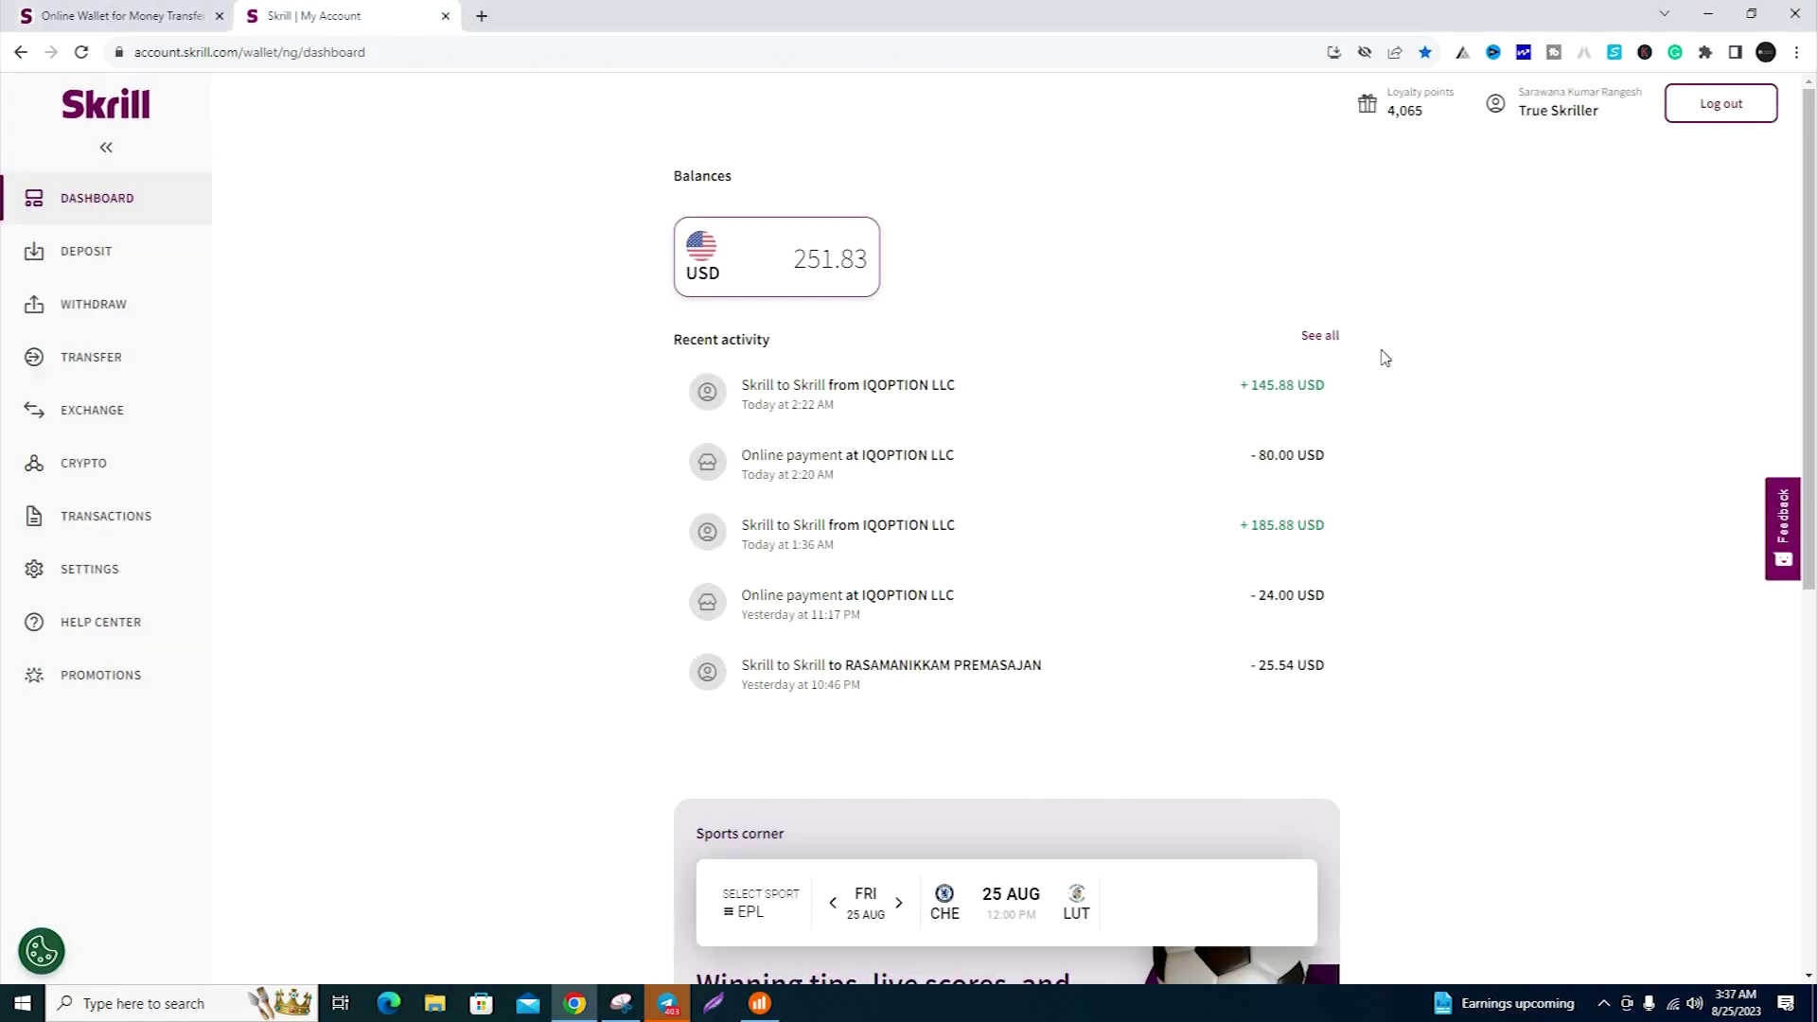
pyautogui.scroll(-2, 1540, 496)
pyautogui.scroll(2, 1325, 600)
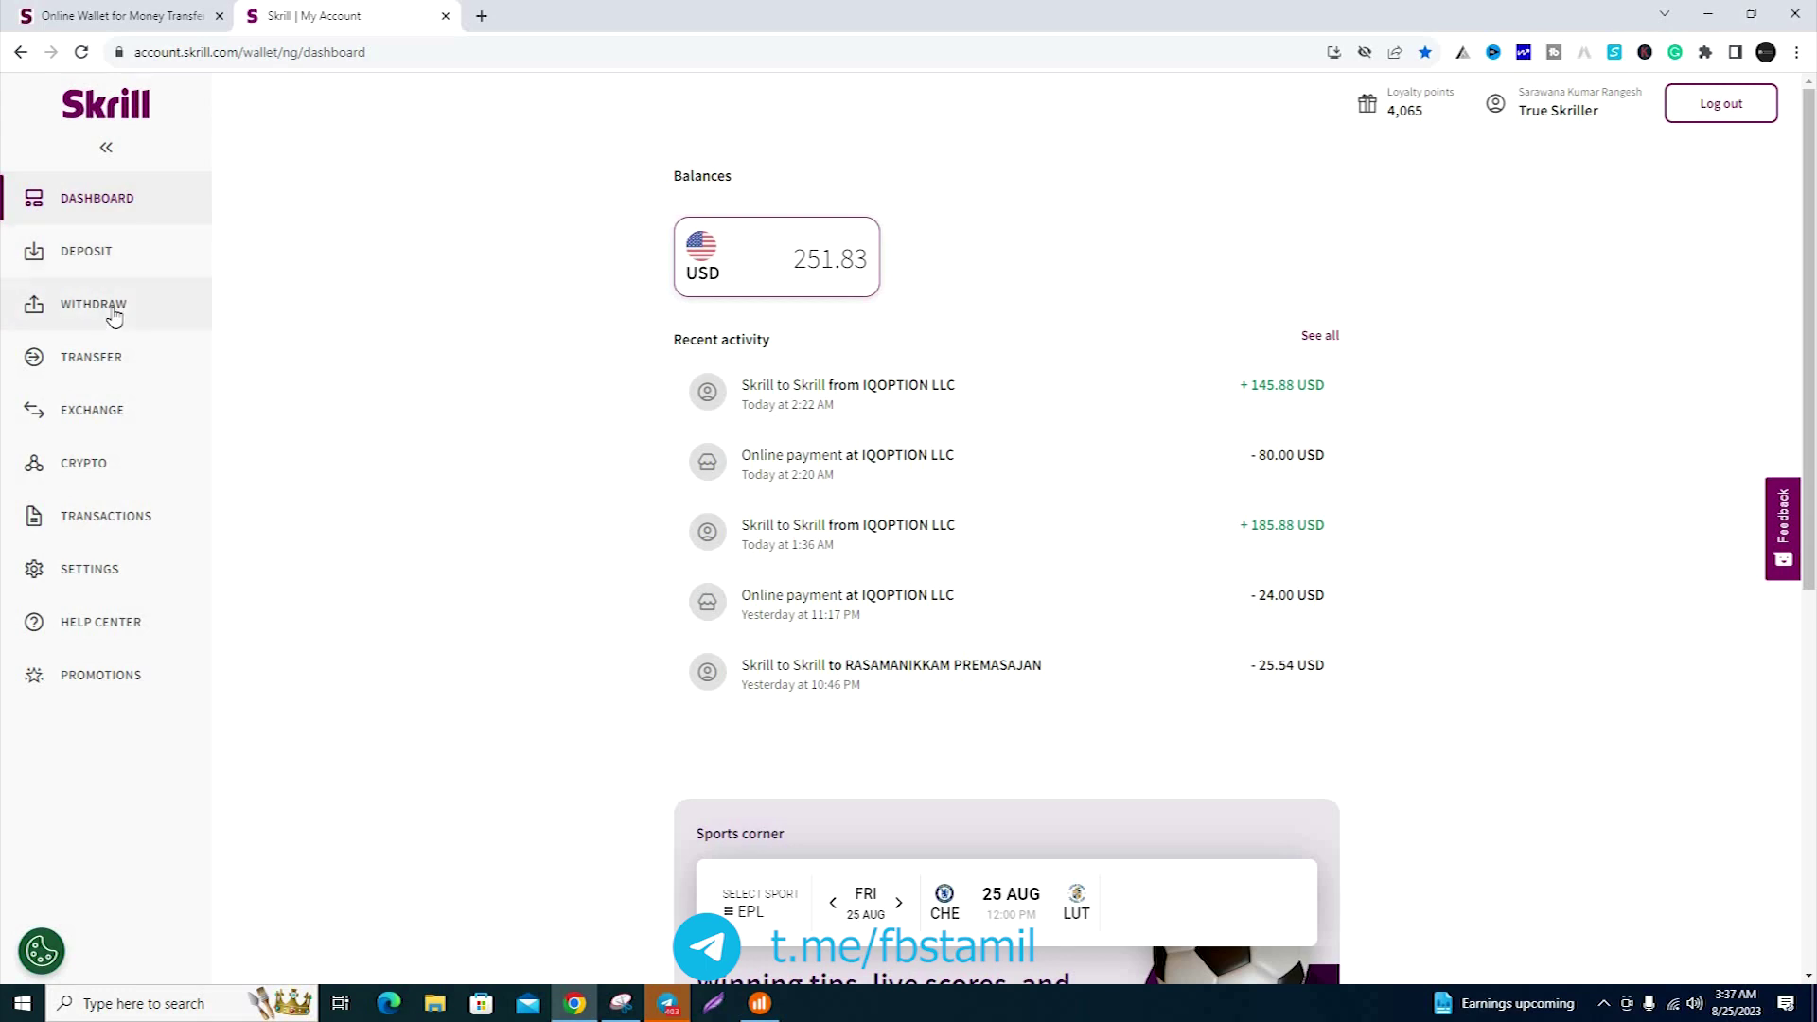
pyautogui.click(114, 315)
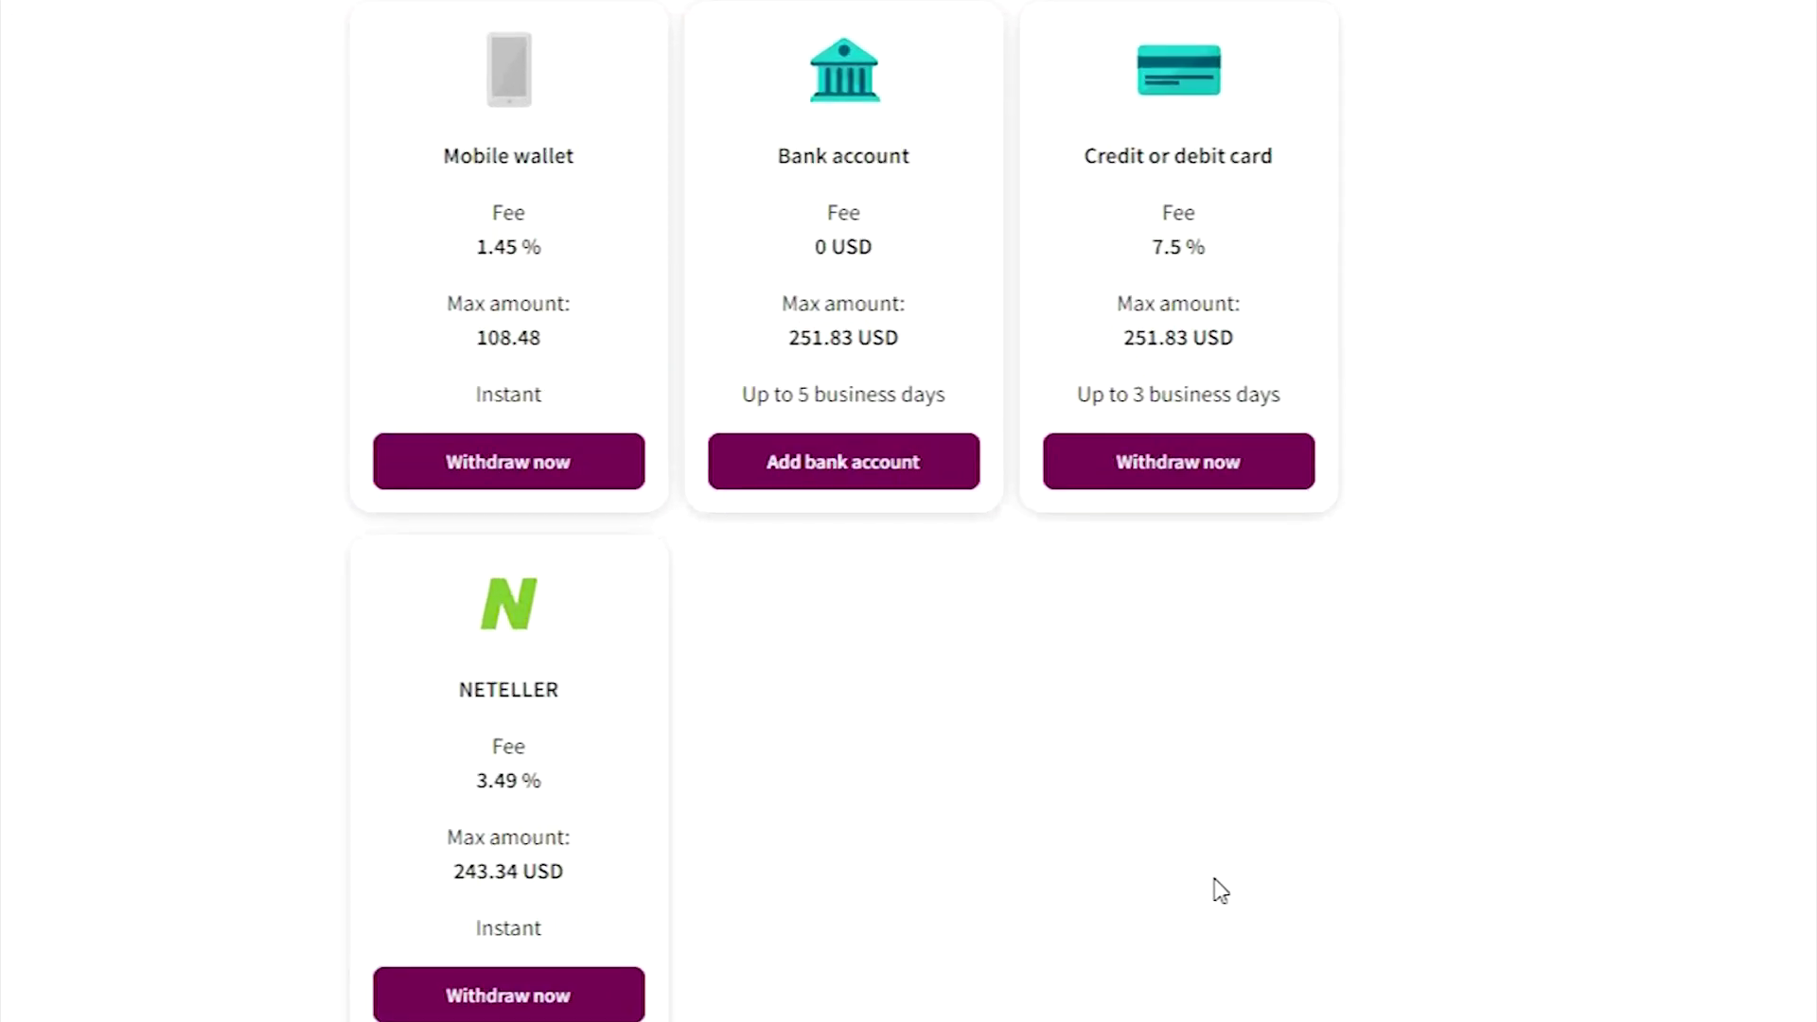
# - Add a bank account with Sri Lanka as the country and Hatton National Bank PLC as the bank
pyautogui.click(863, 478)
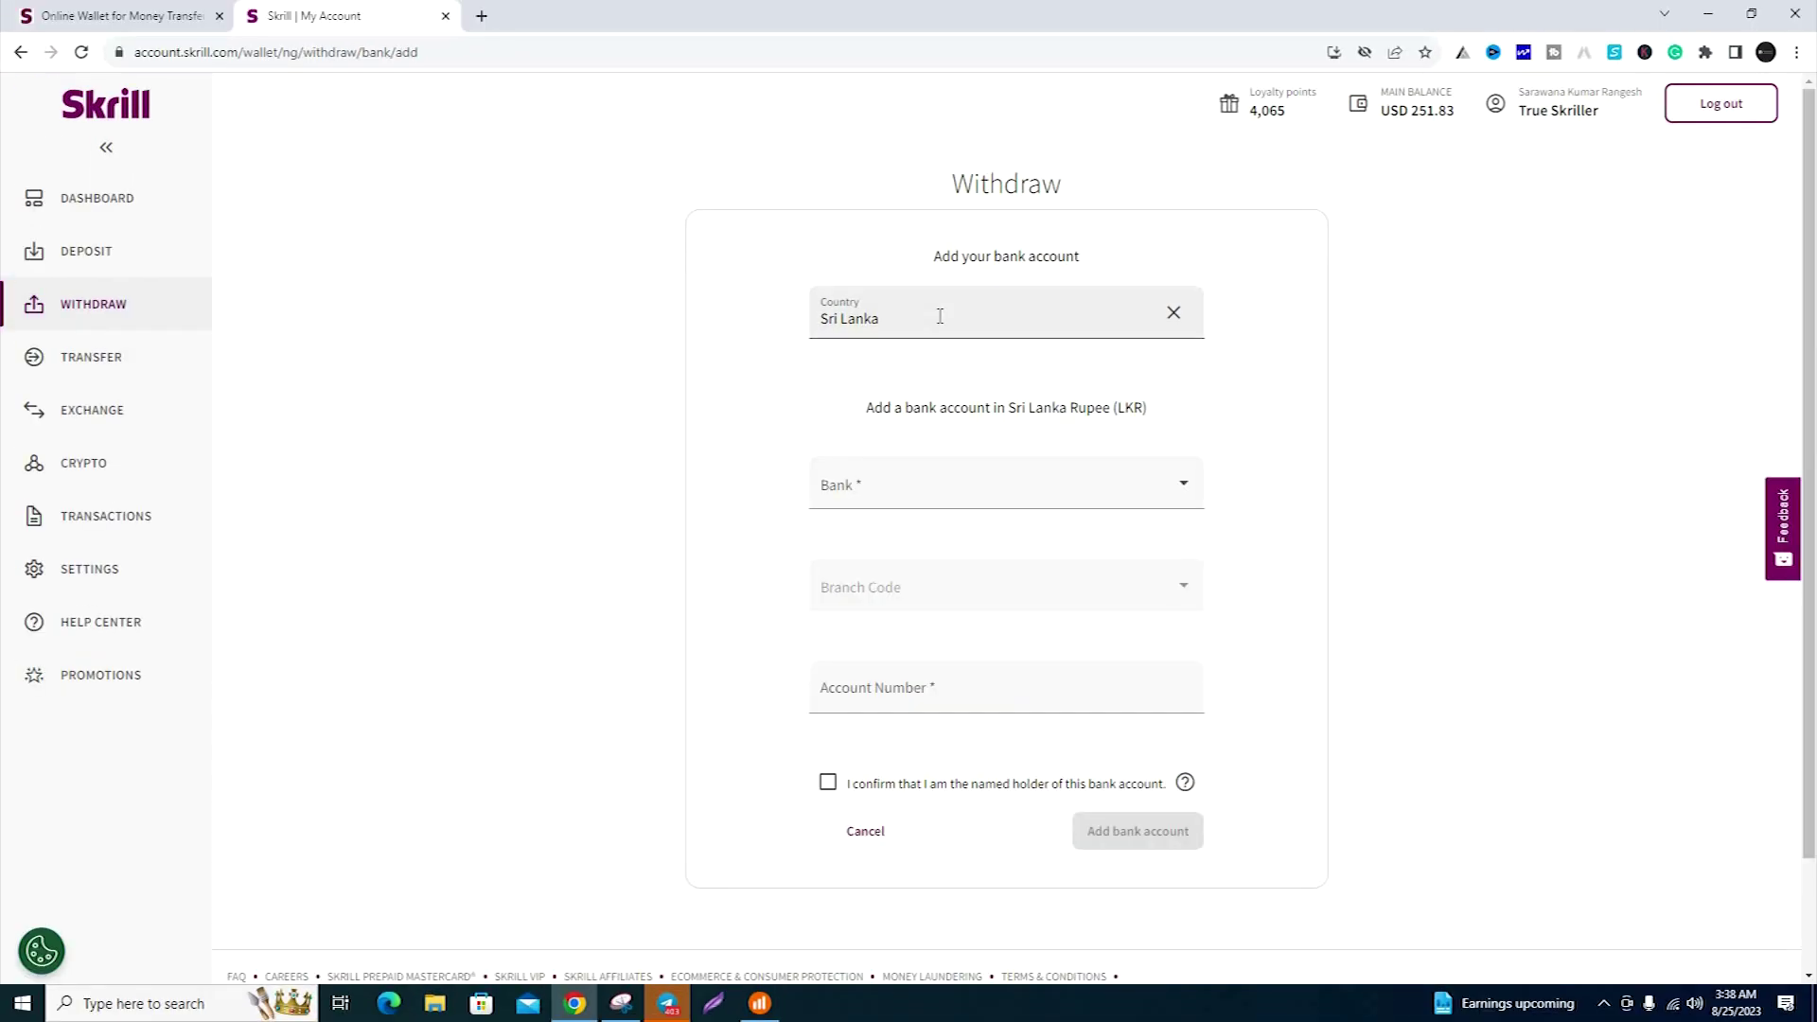
pyautogui.click(940, 316)
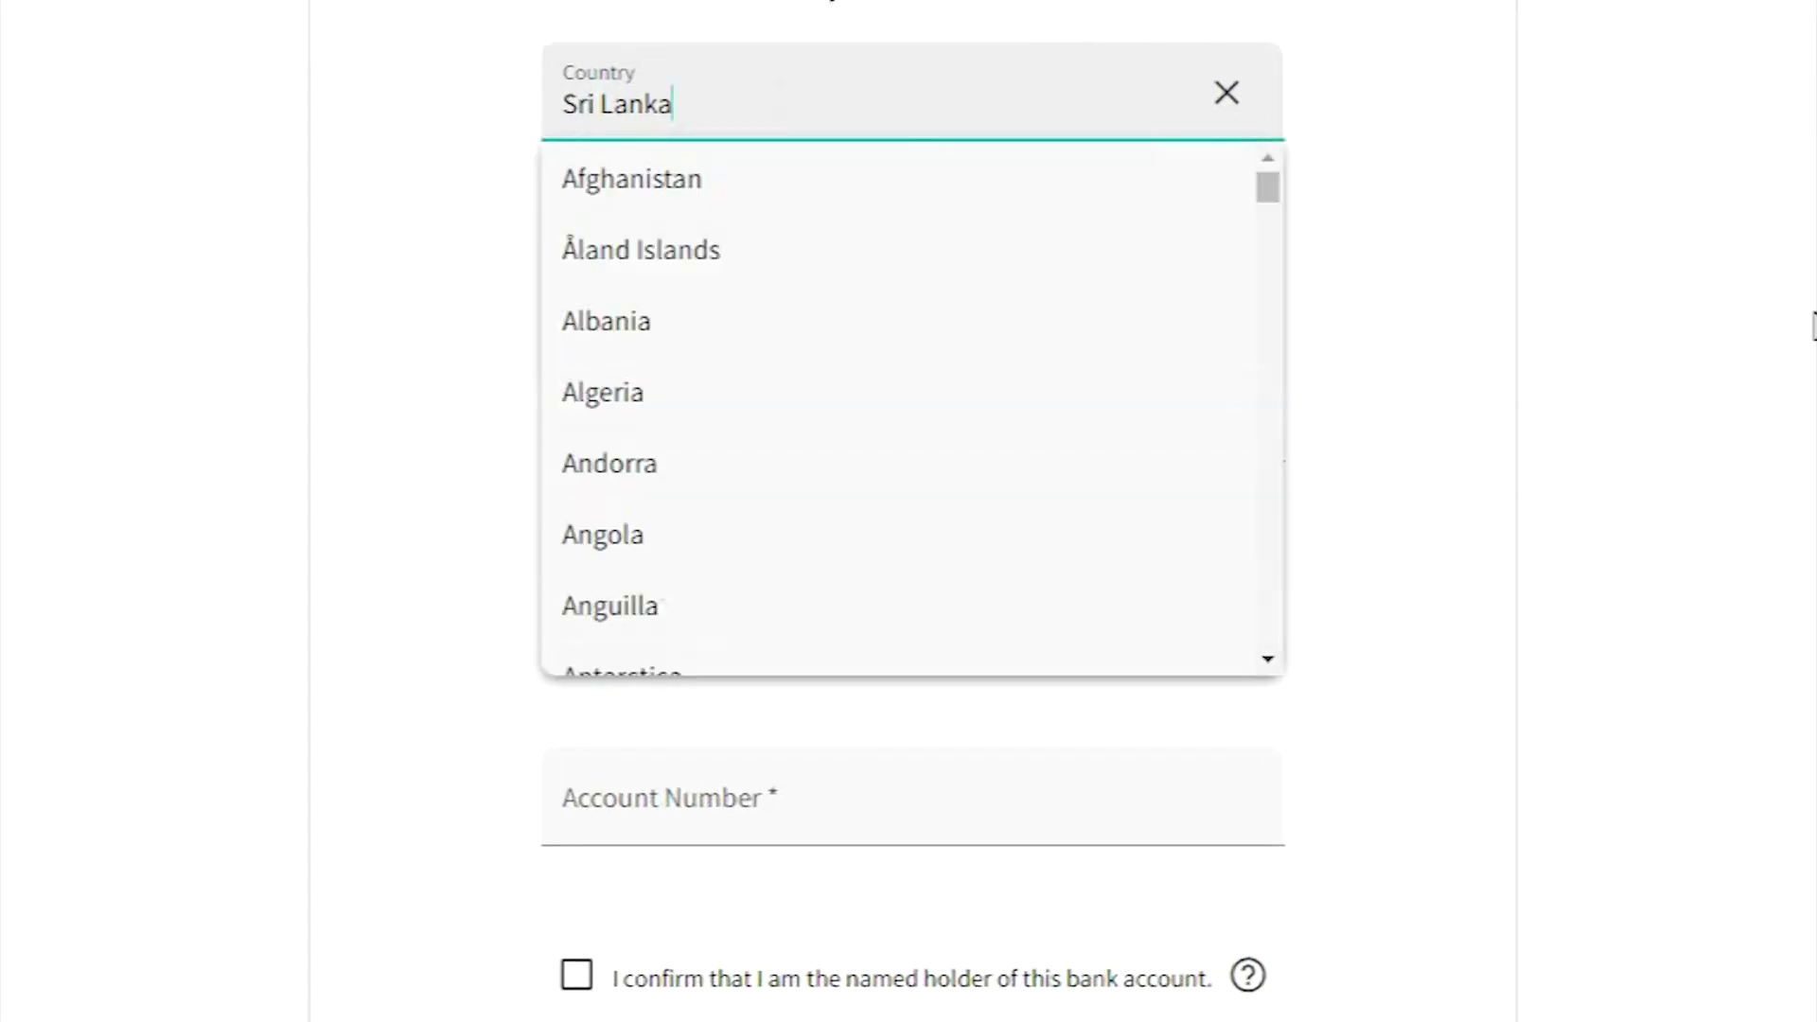
pyautogui.click(864, 434)
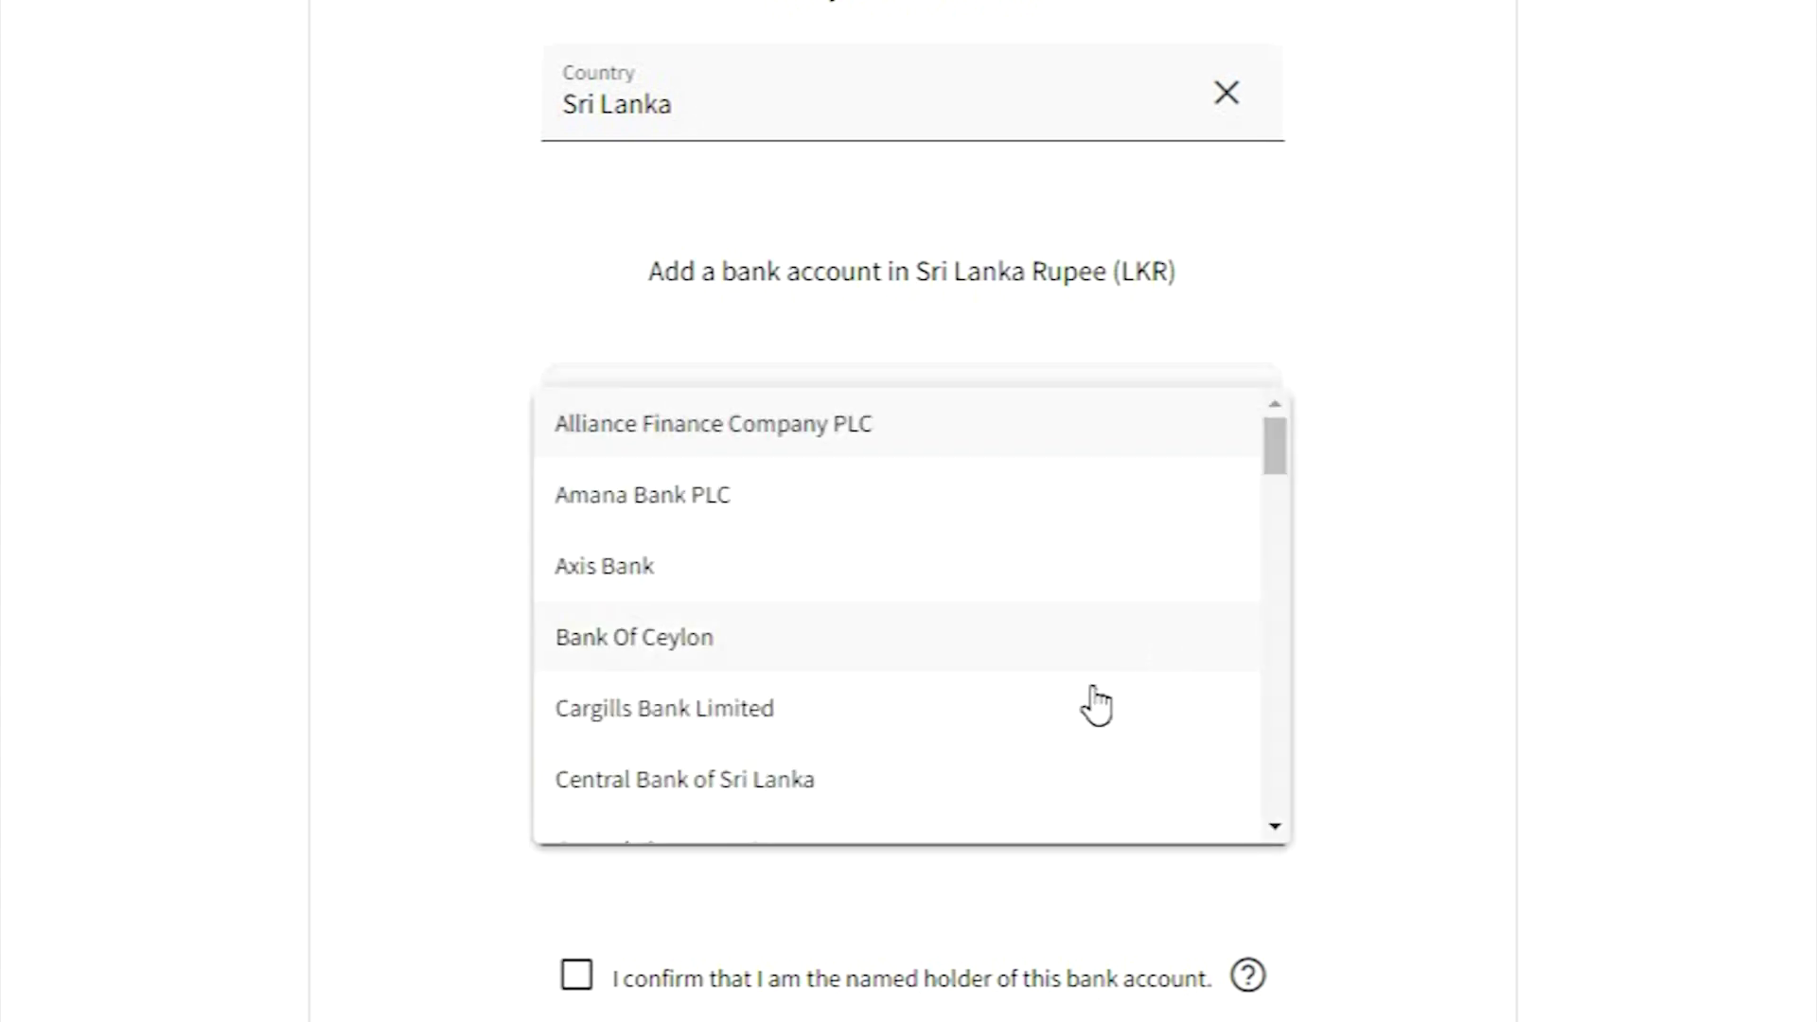
pyautogui.scroll(-3, 1095, 701)
pyautogui.scroll(-3, 1095, 702)
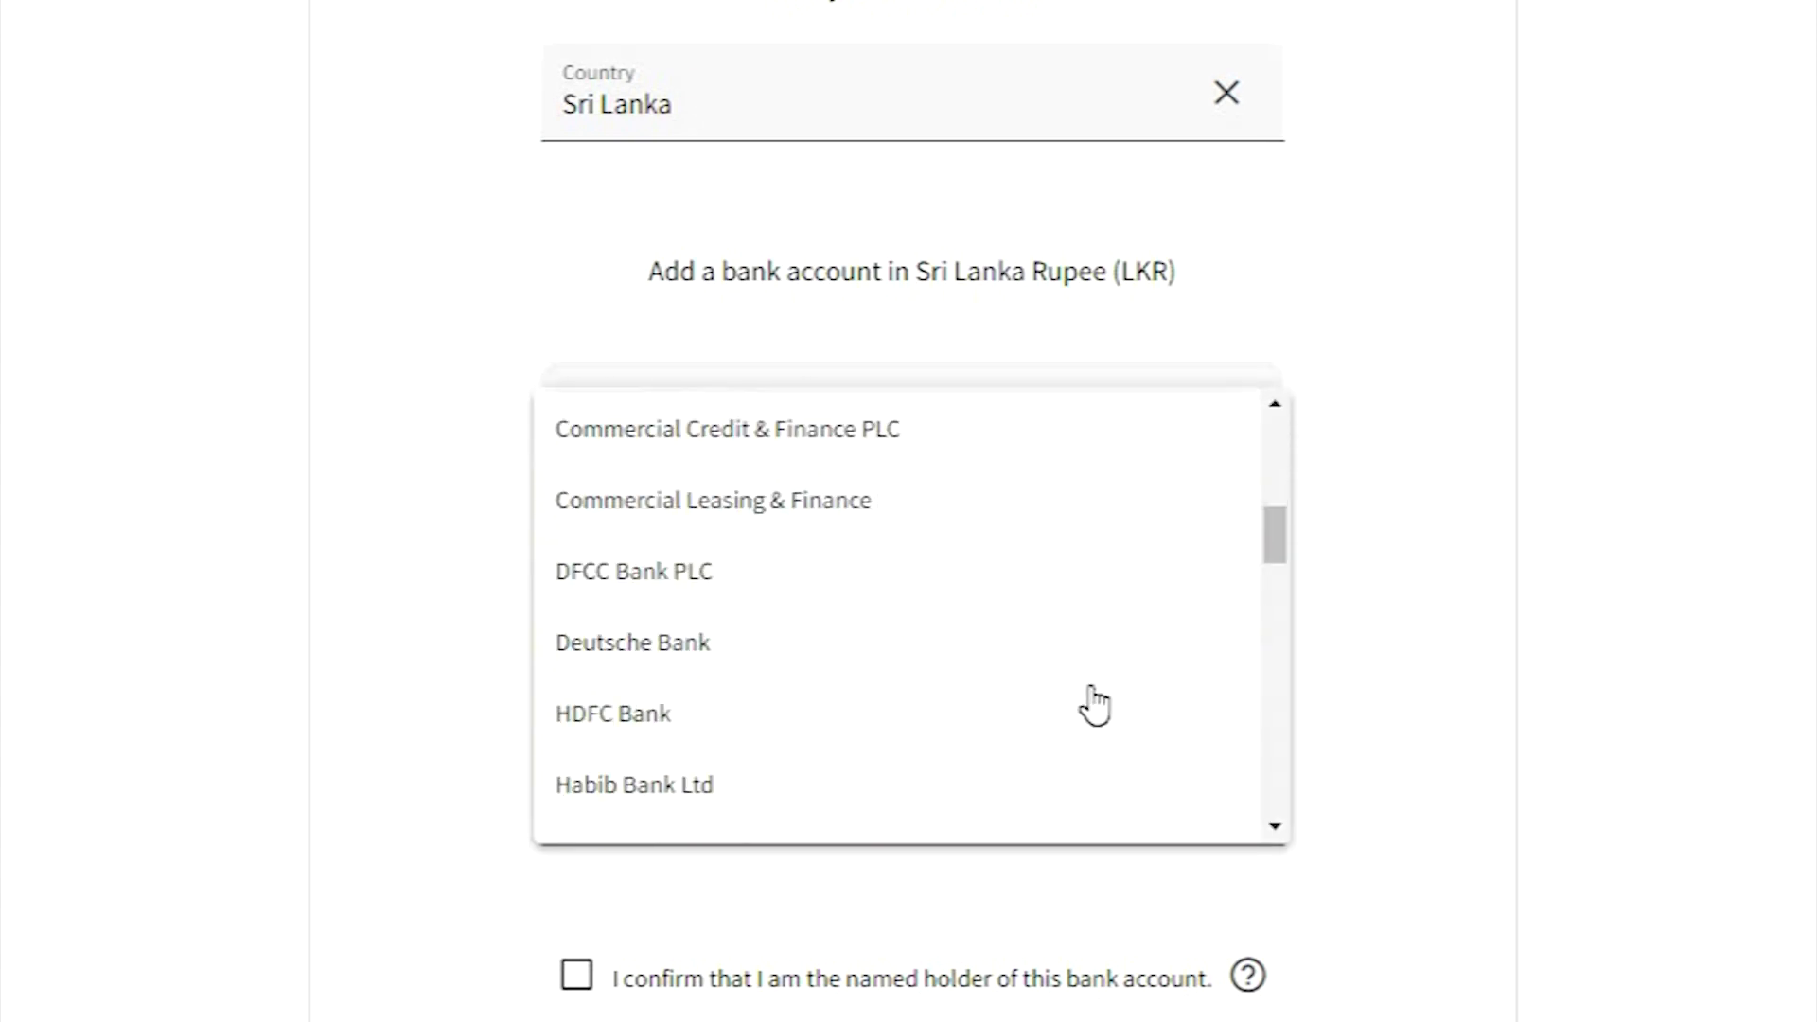
pyautogui.scroll(-3, 1092, 706)
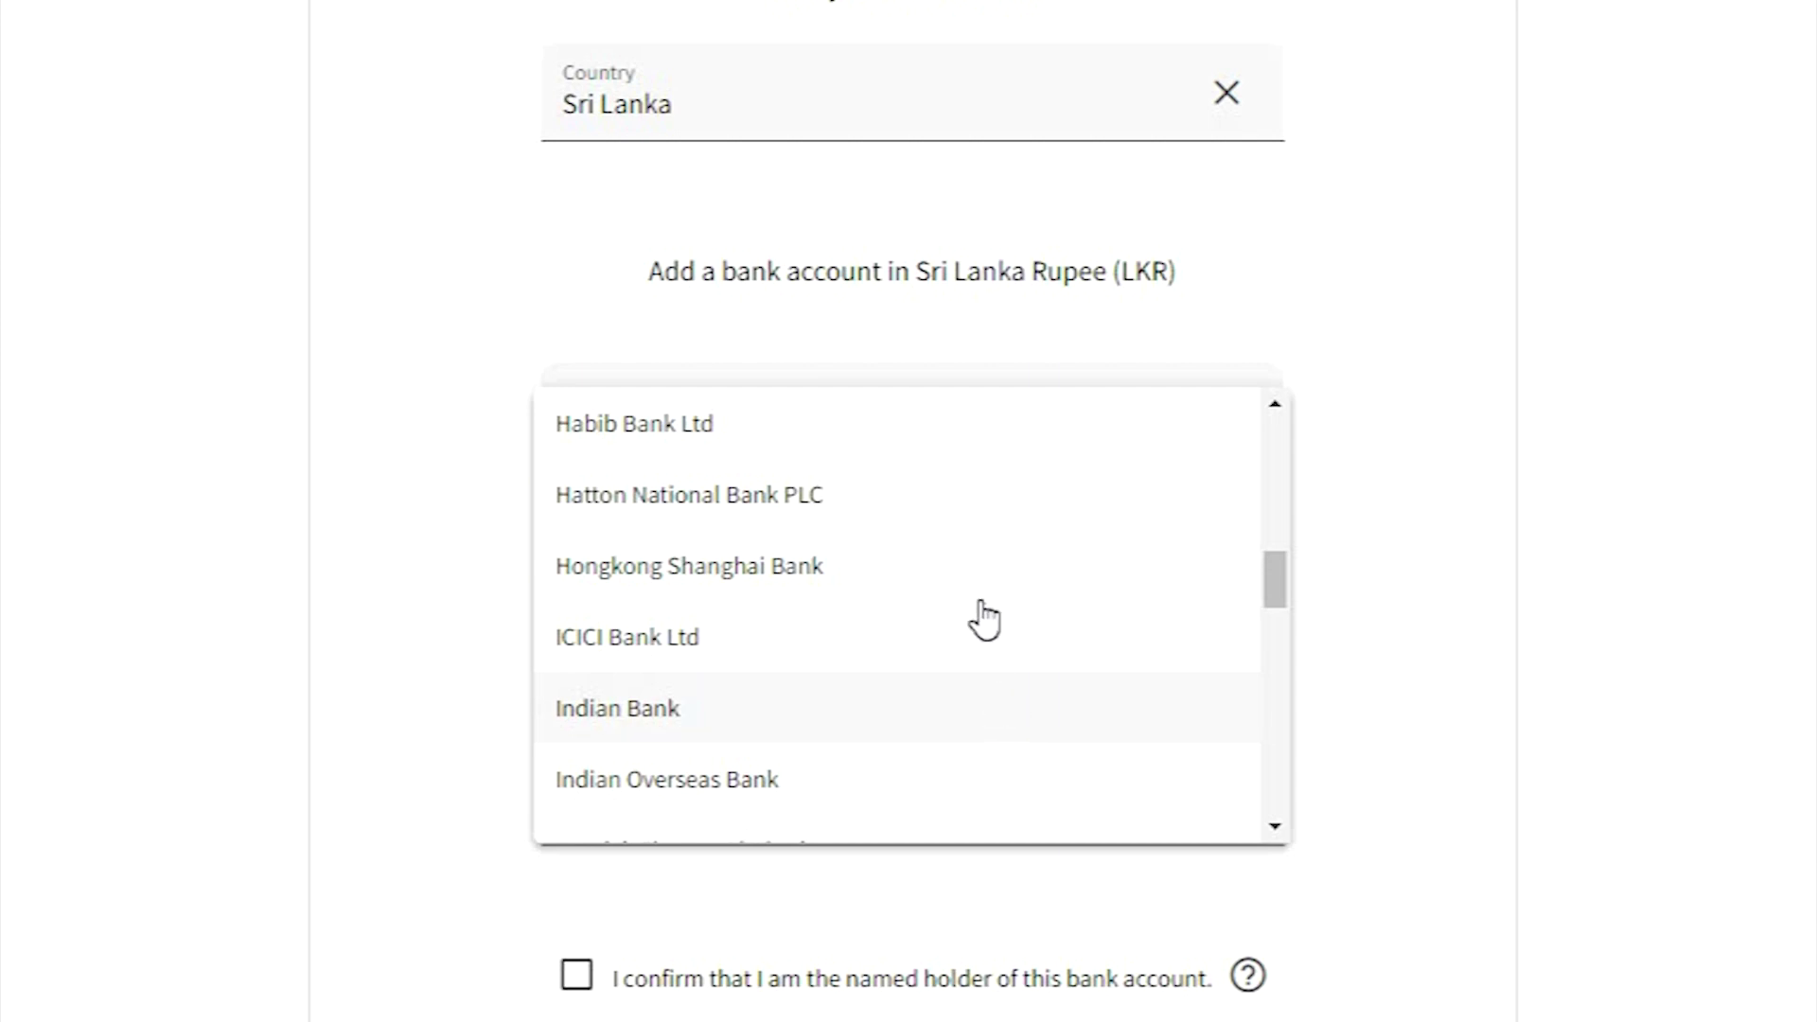
pyautogui.scroll(-6, 1042, 772)
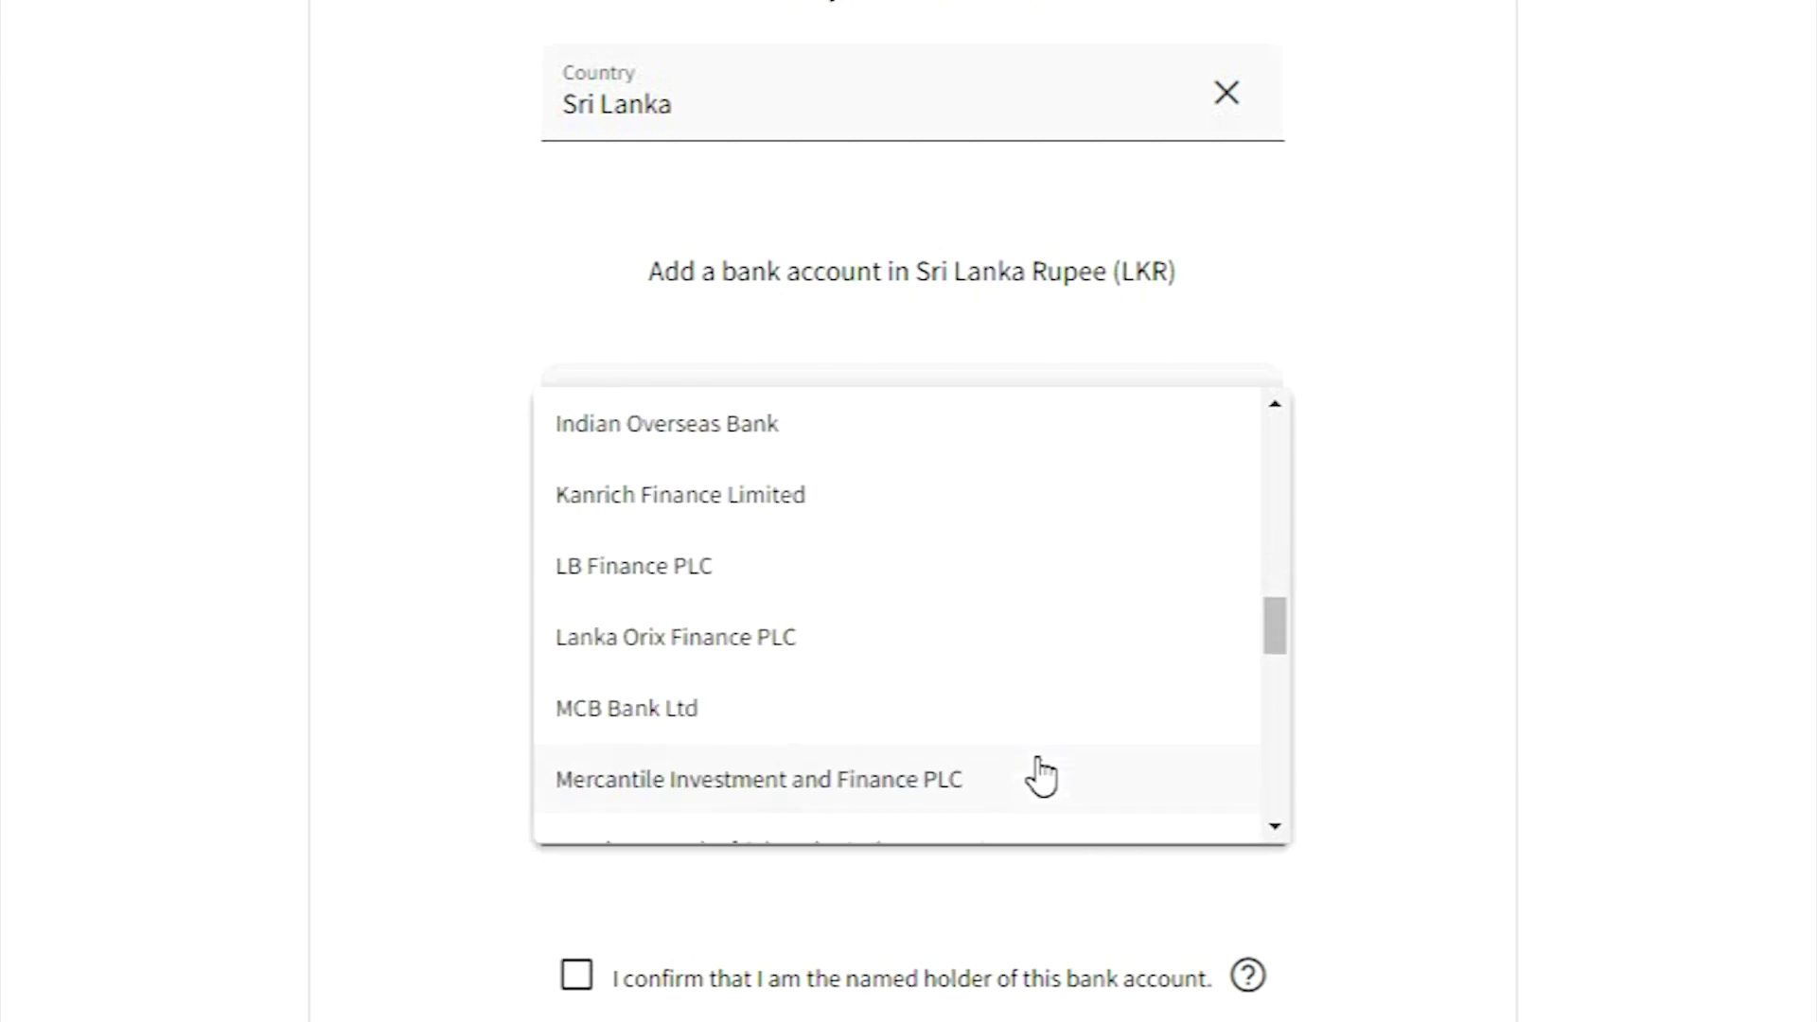
pyautogui.scroll(-8, 1042, 774)
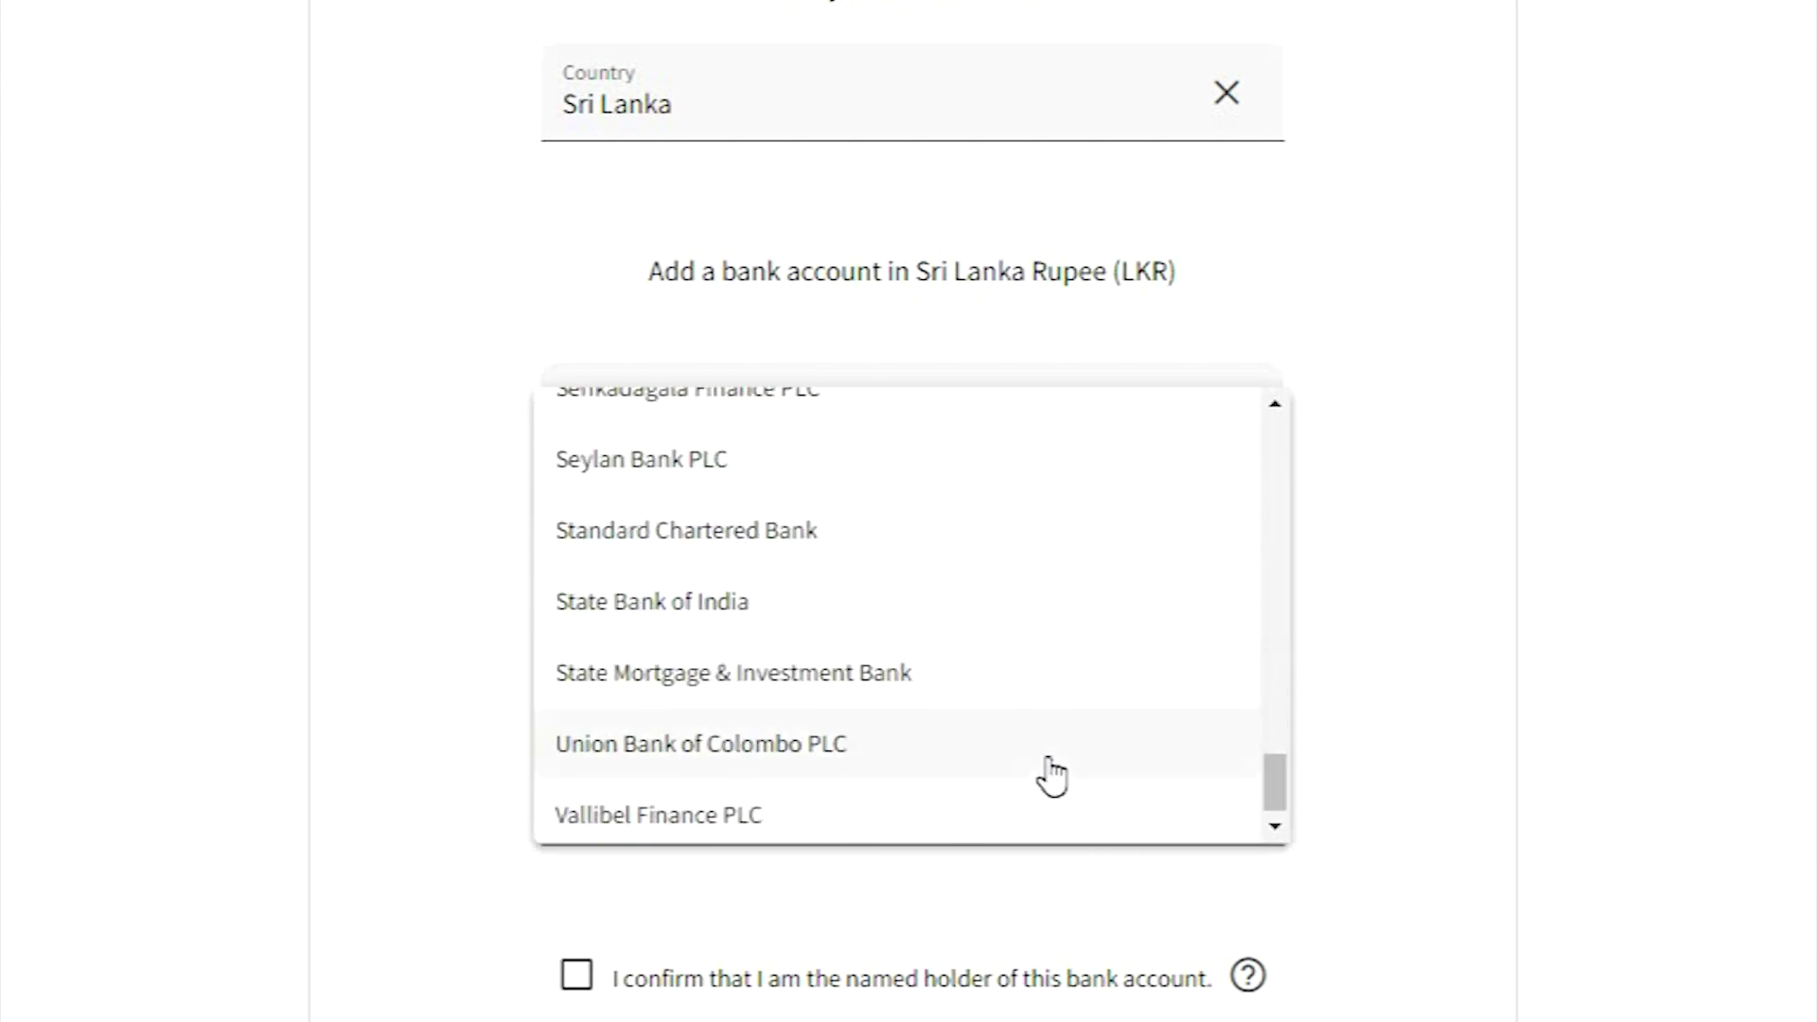
pyautogui.scroll(15, 1048, 772)
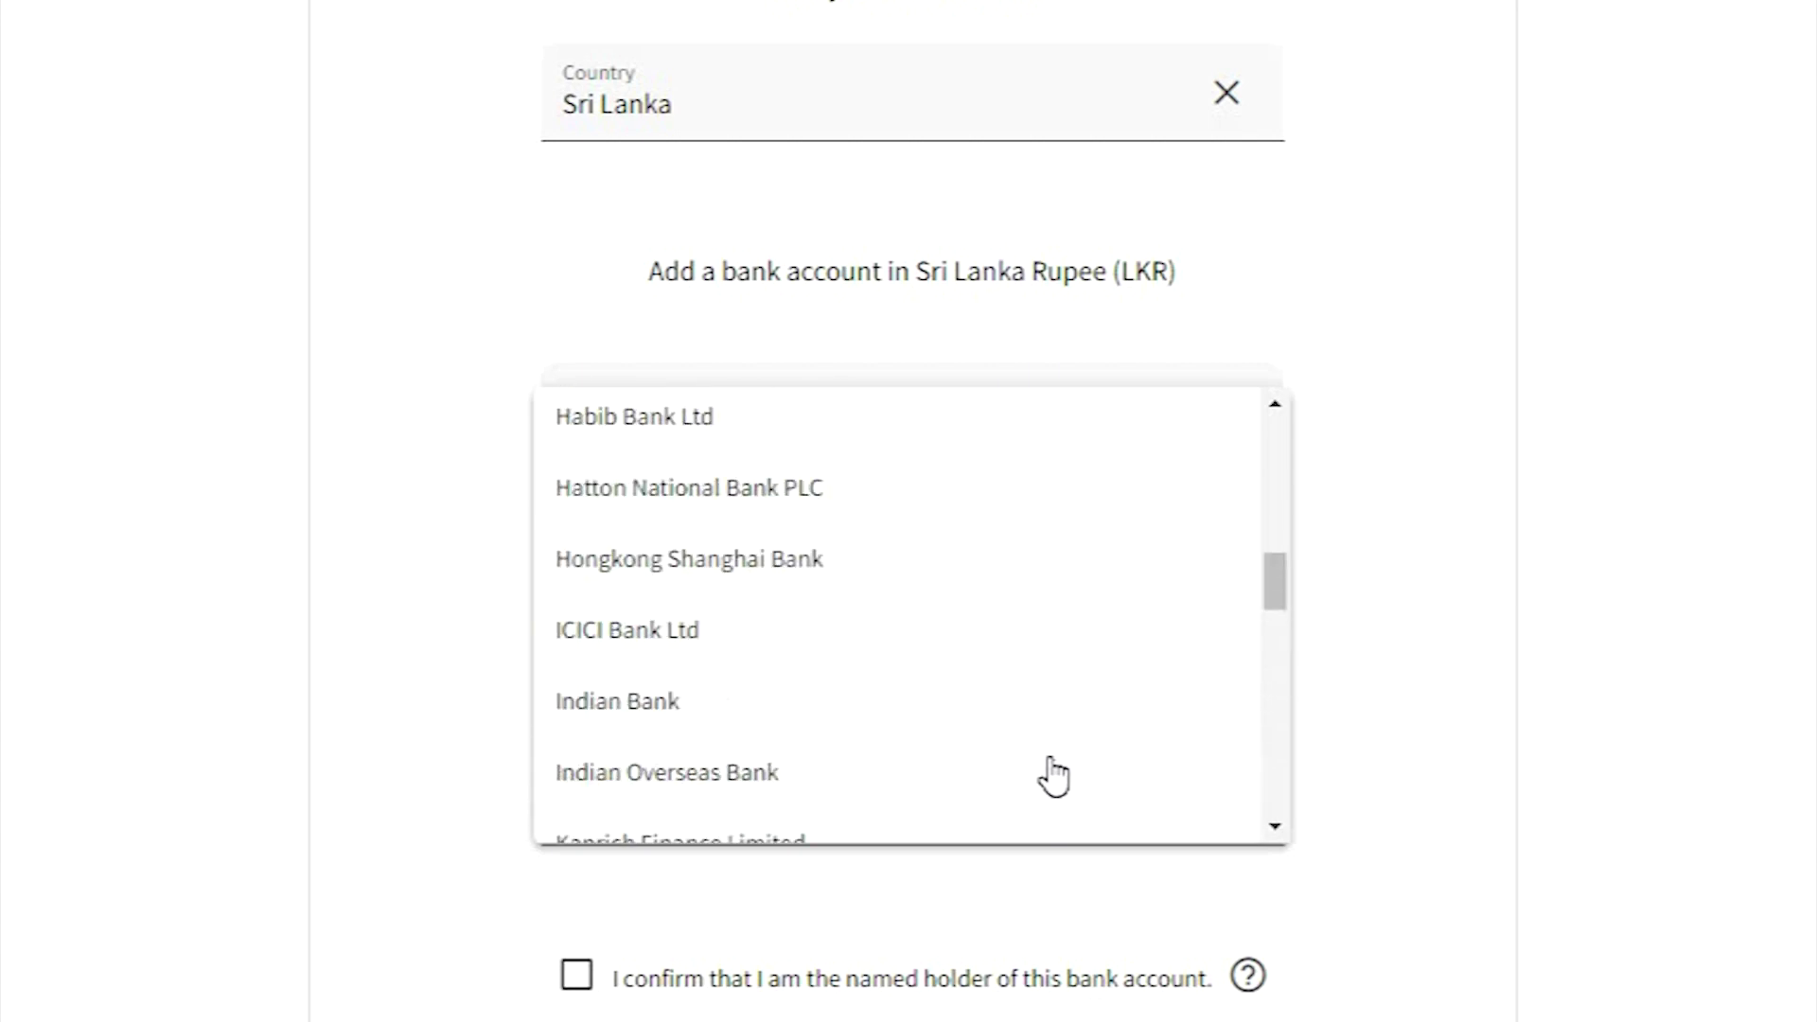
pyautogui.scroll(-2, 930, 748)
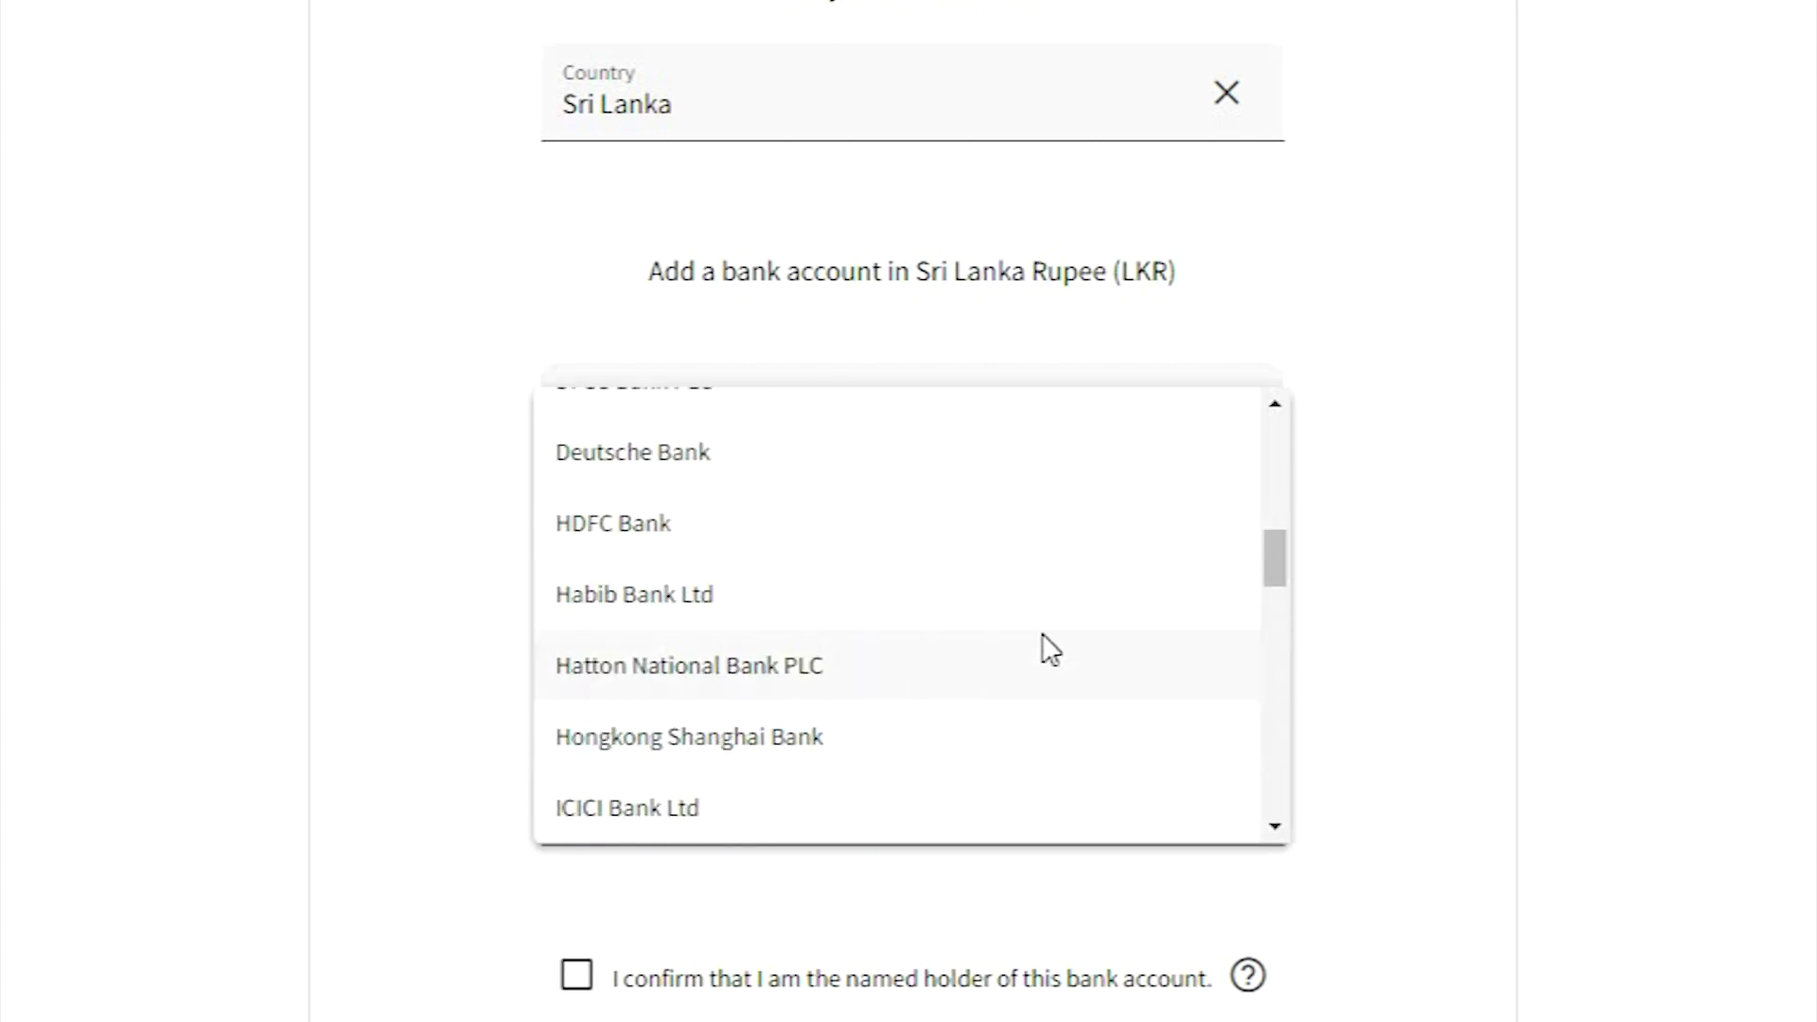
pyautogui.click(1044, 643)
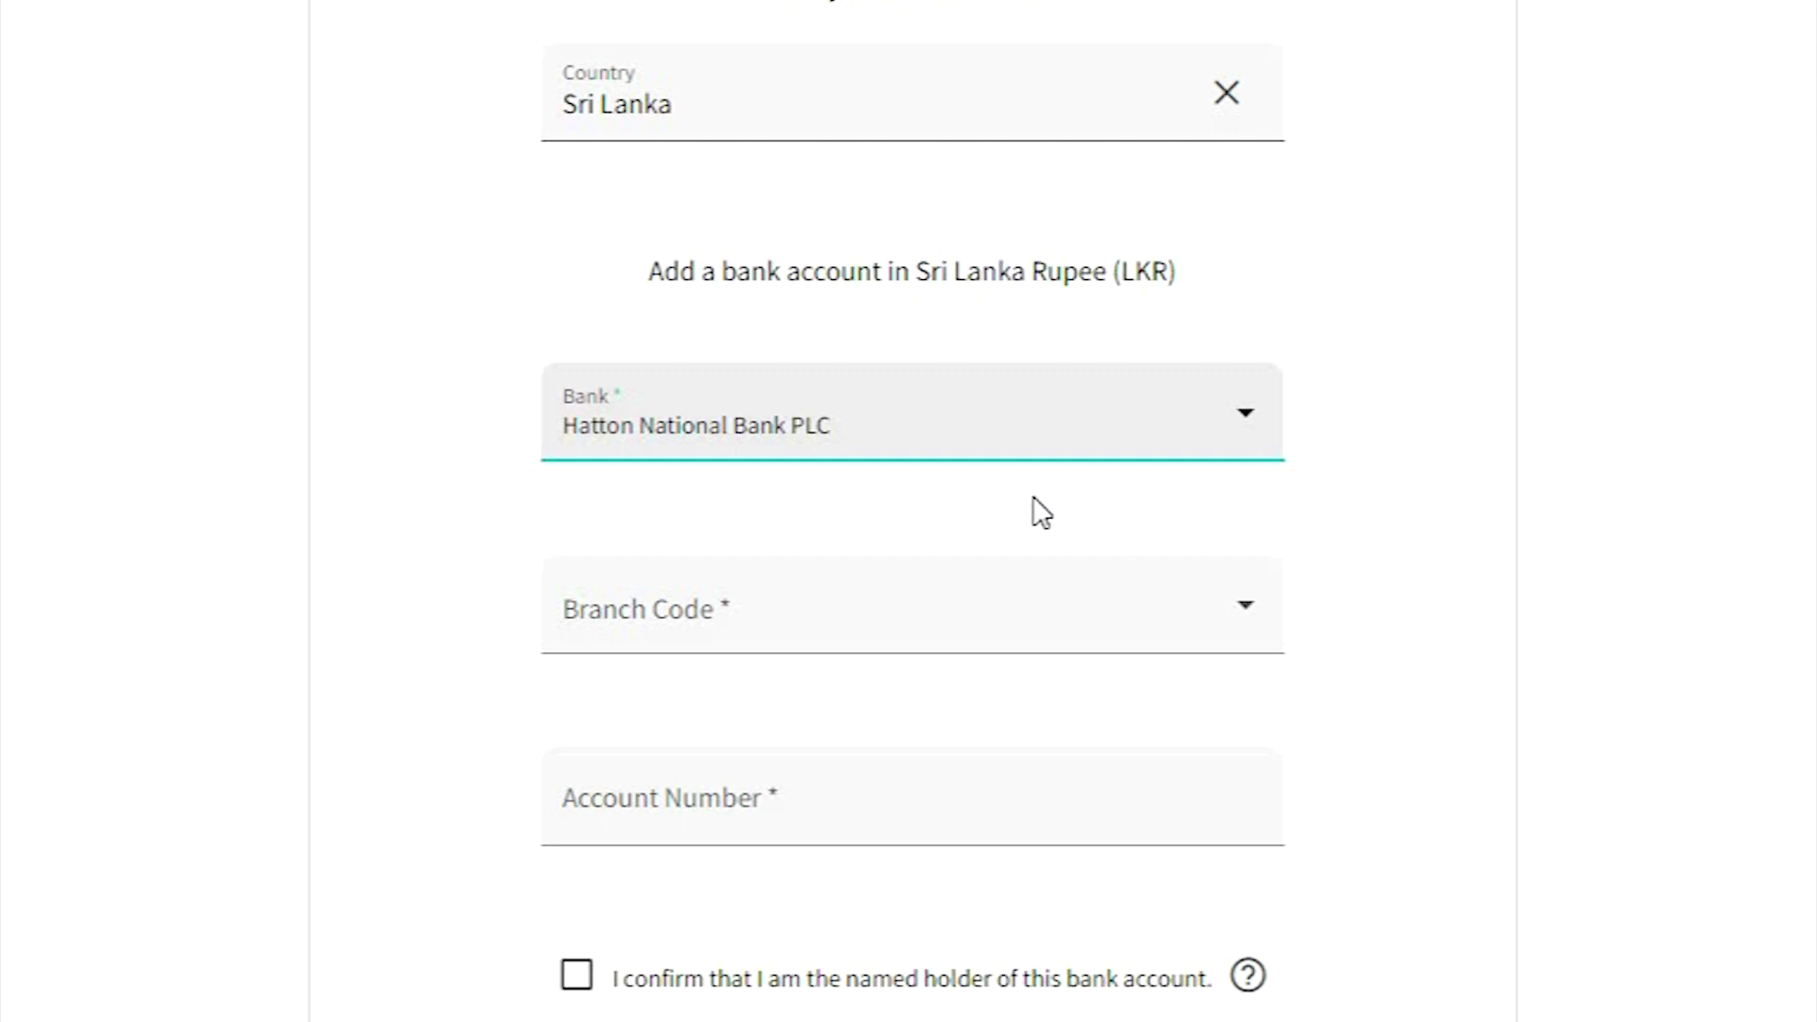
# - Select Matale as the branch code, then move to the Account Number field
pyautogui.click(932, 620)
pyautogui.scroll(-5, 1020, 740)
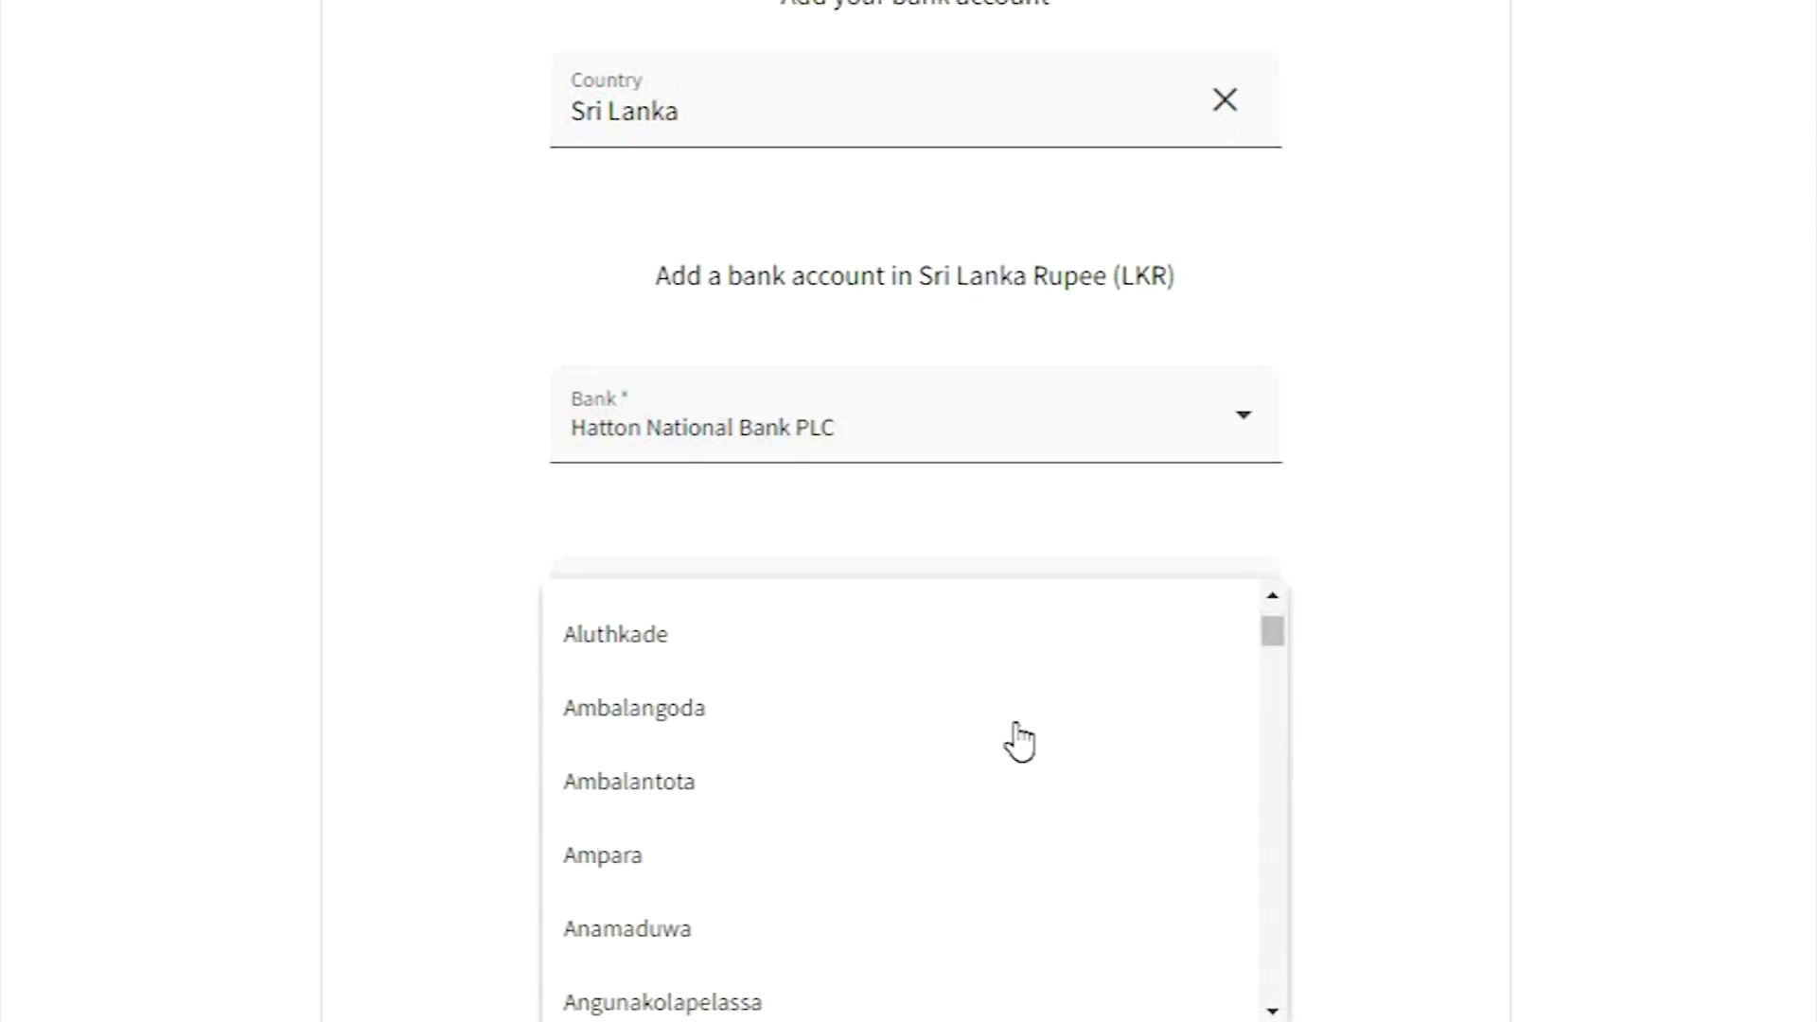
pyautogui.scroll(-4, 1041, 700)
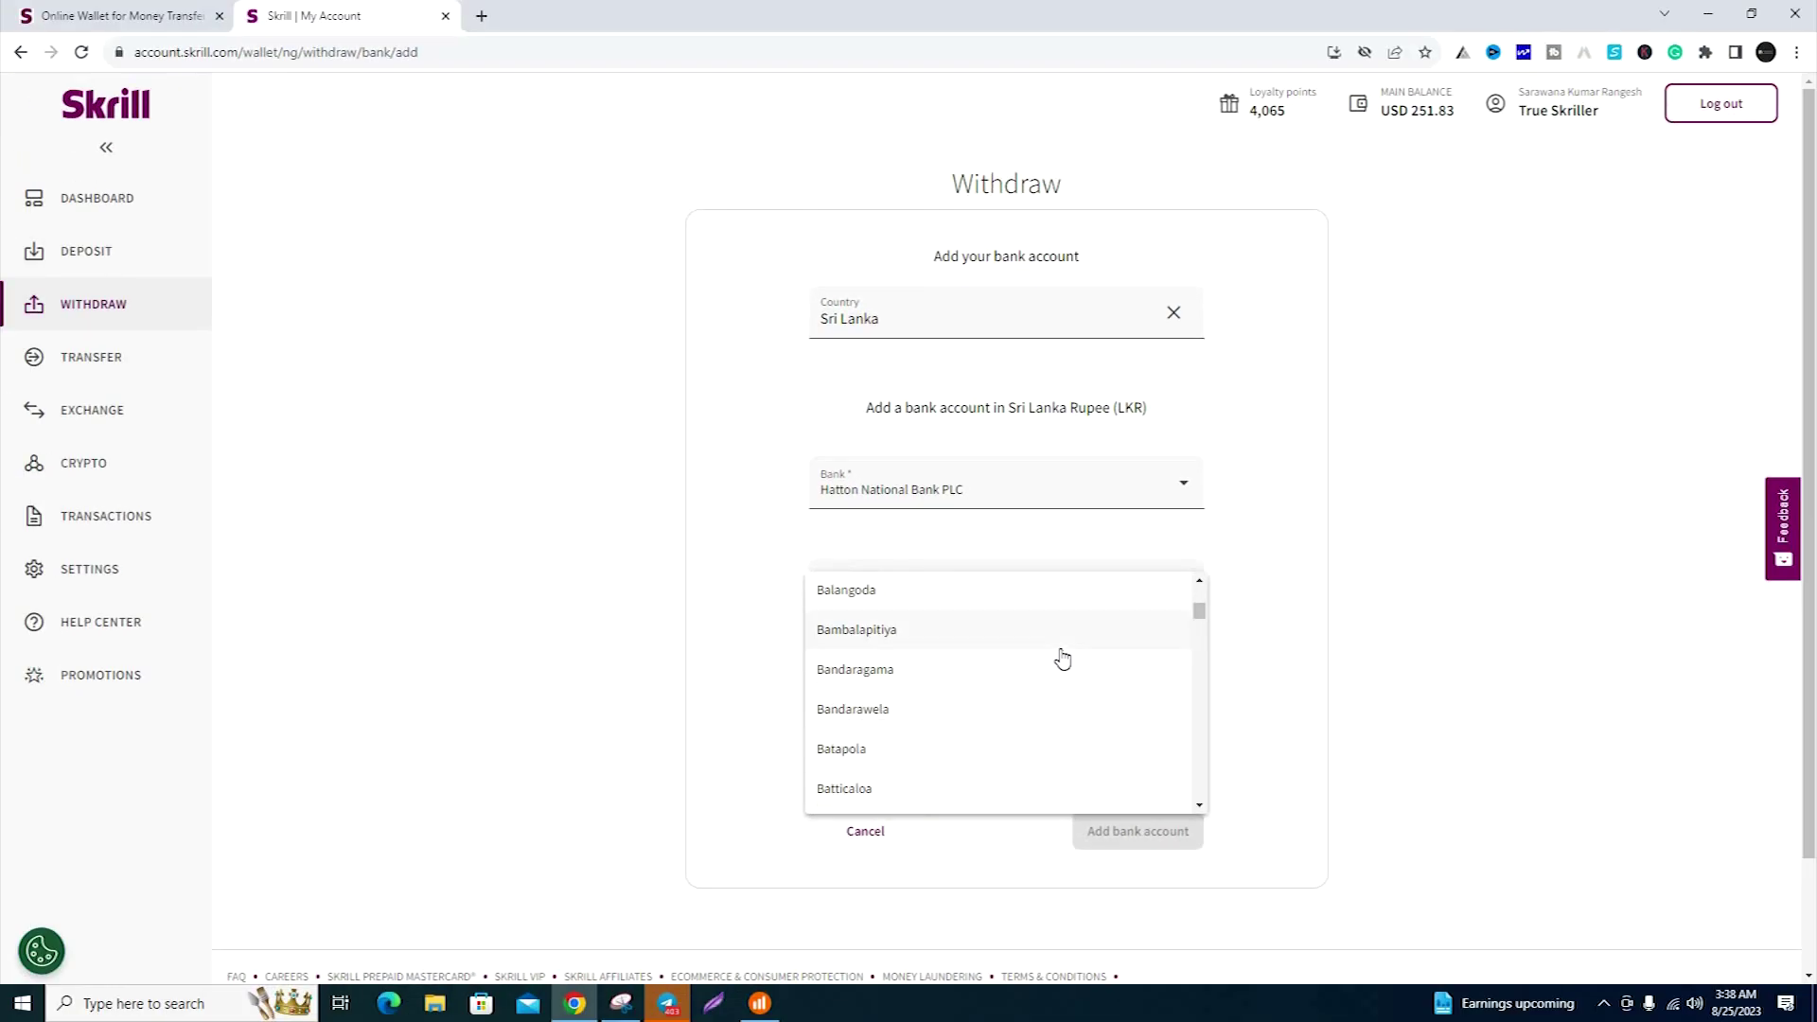
pyautogui.scroll(-8, 1061, 660)
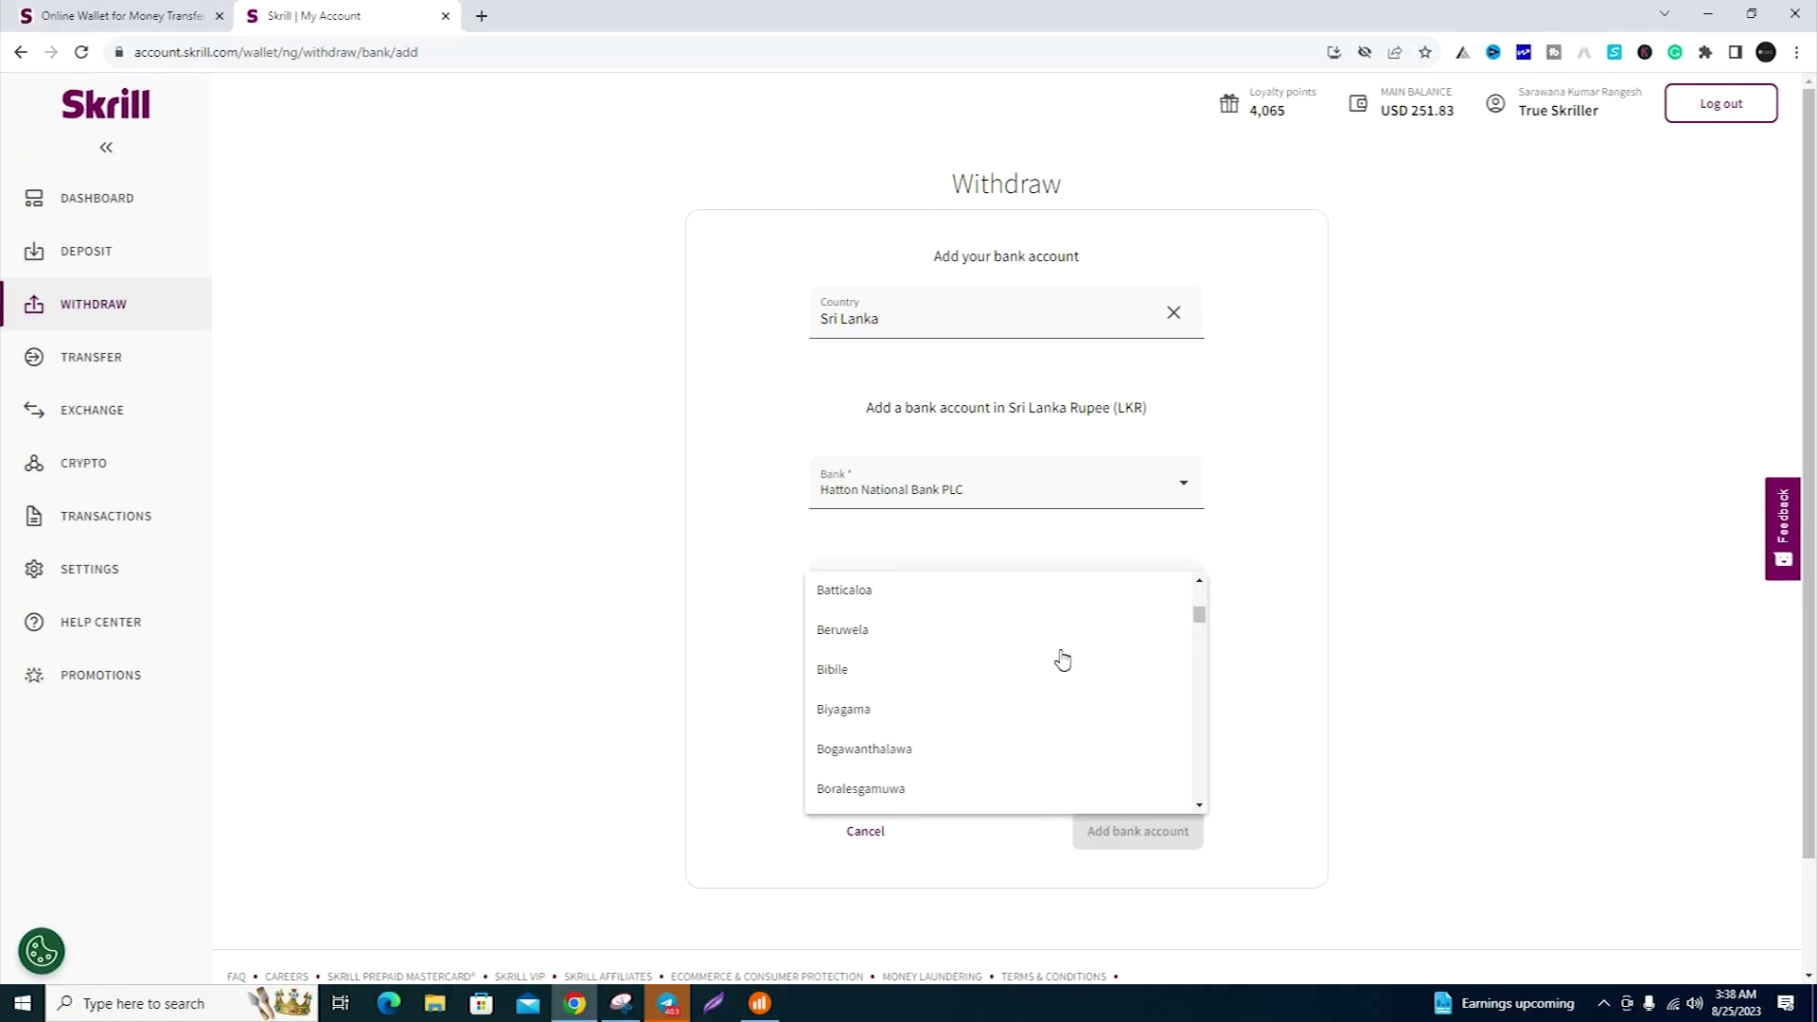
pyautogui.scroll(-5, 1023, 689)
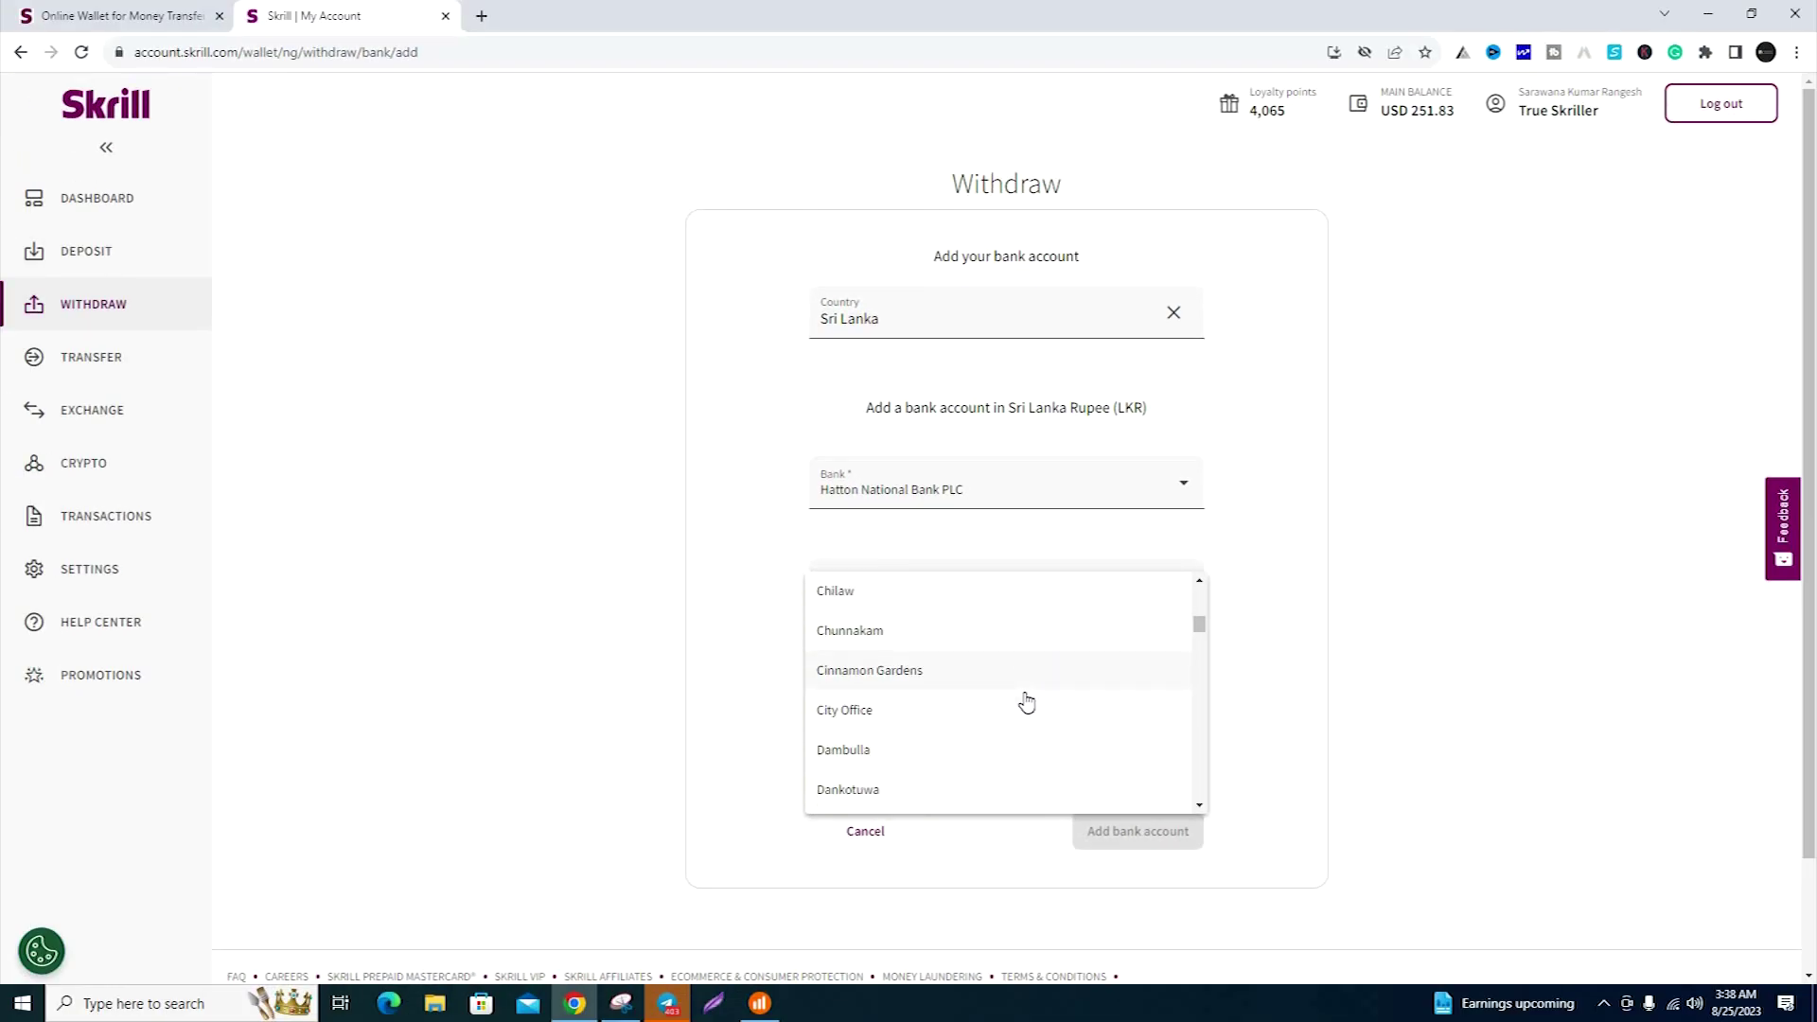
pyautogui.scroll(-8, 1027, 702)
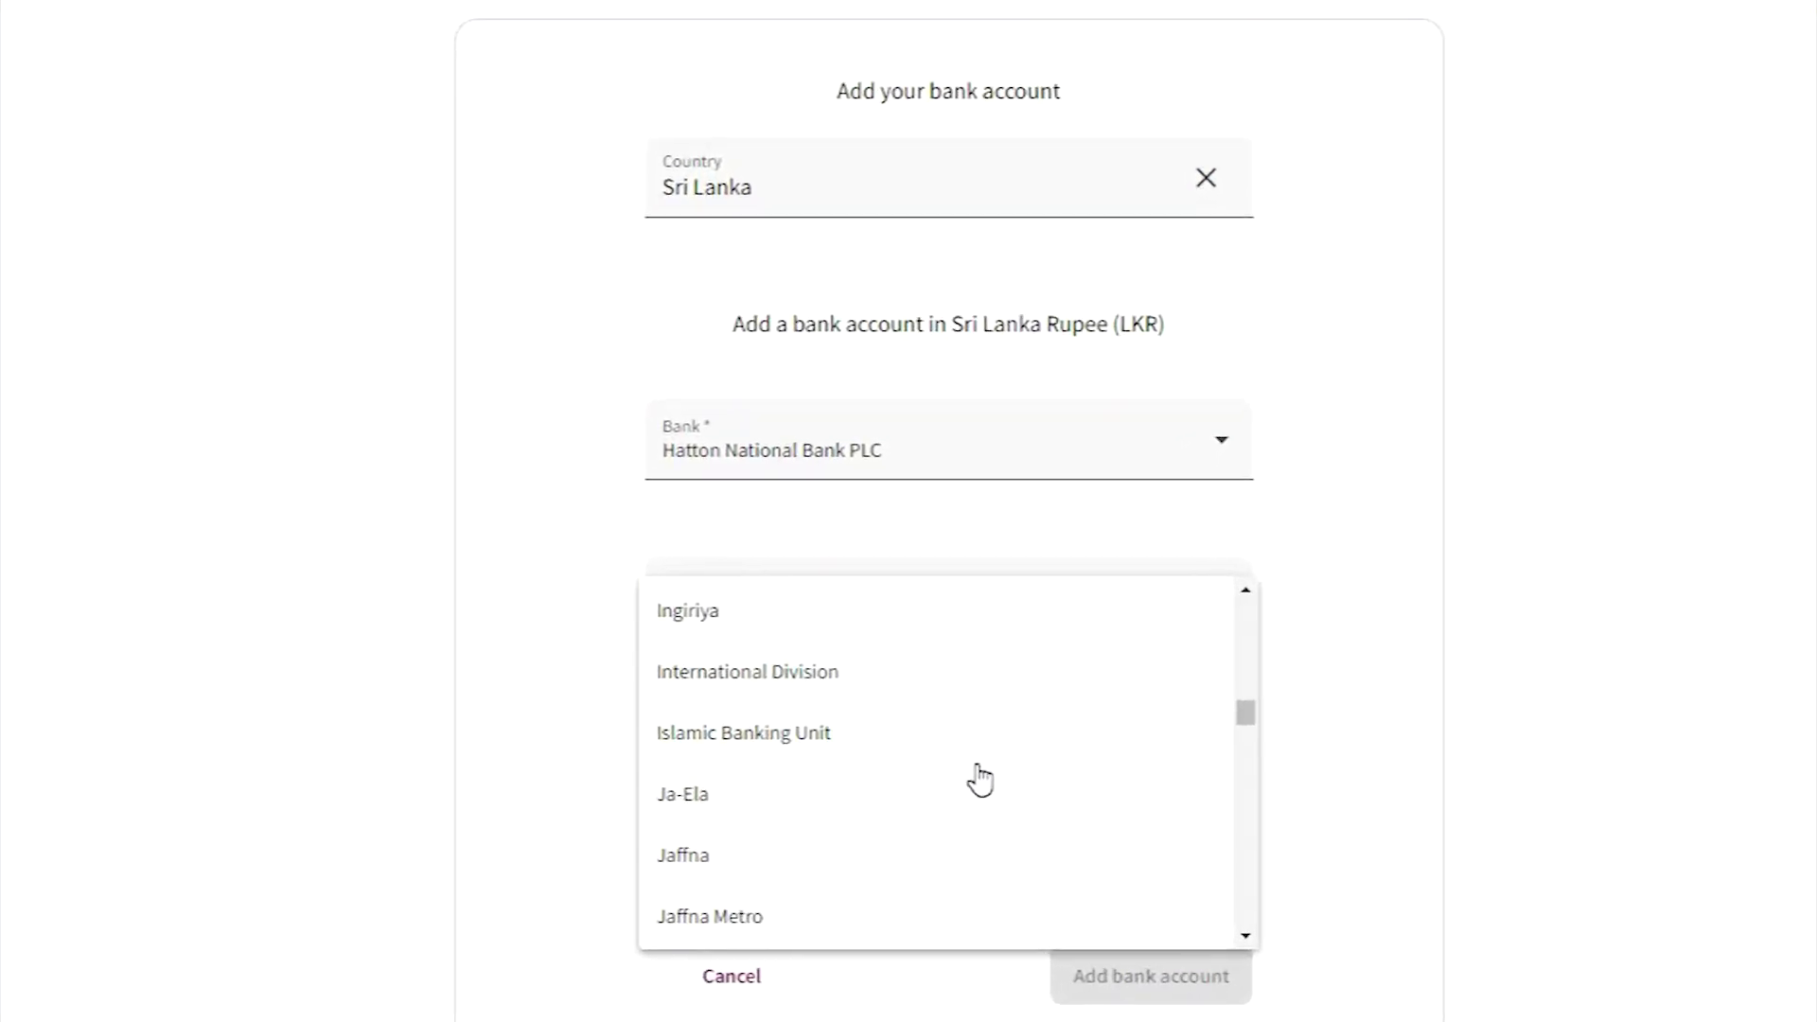
pyautogui.scroll(-10, 980, 777)
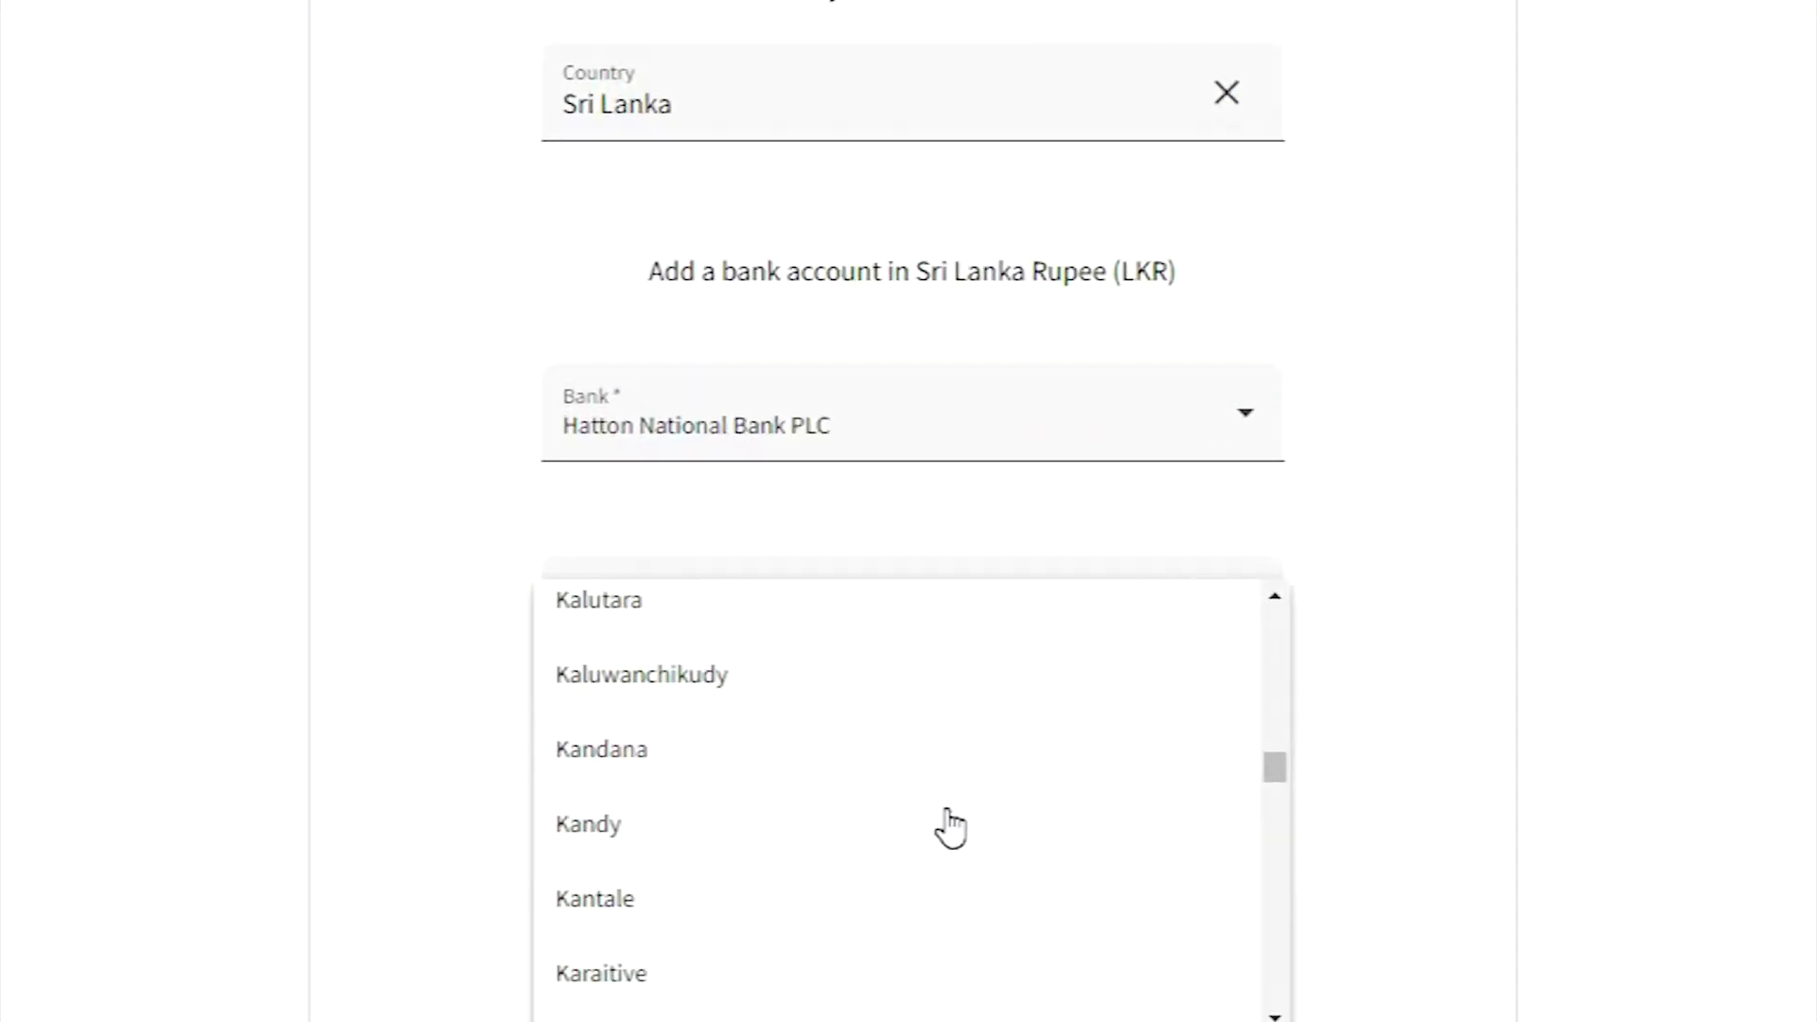
pyautogui.scroll(5, 978, 781)
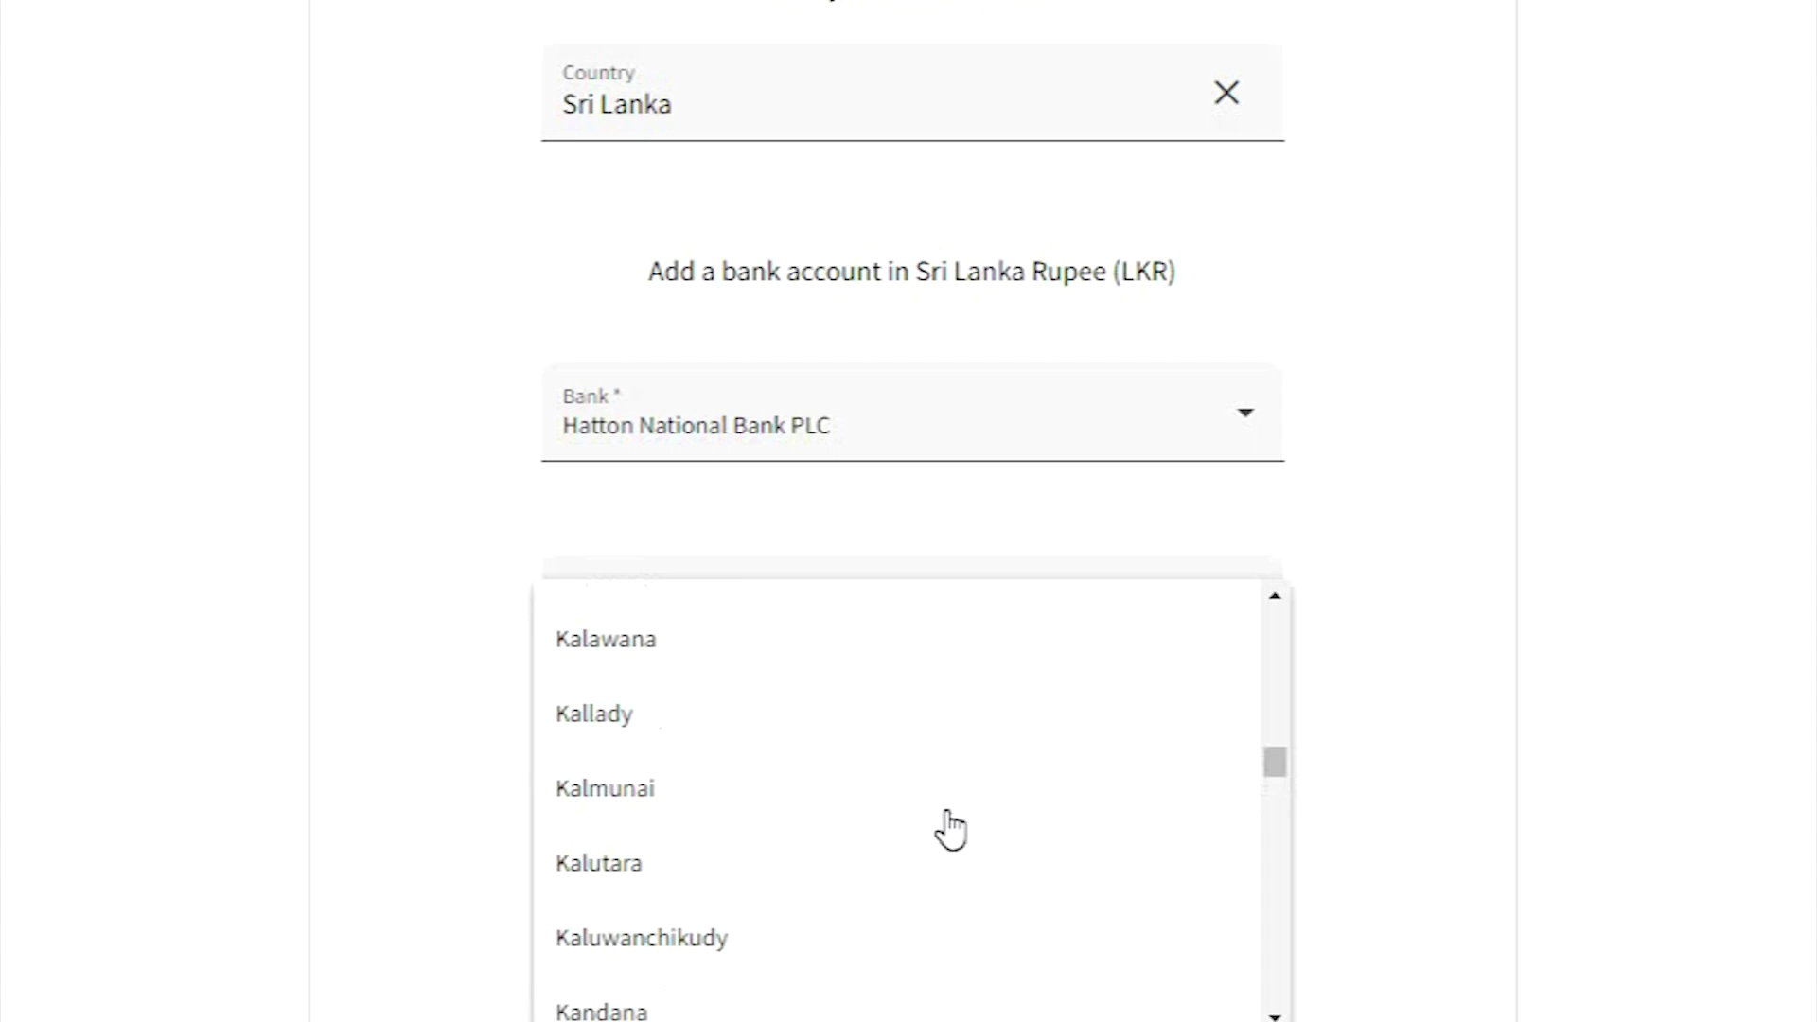
pyautogui.scroll(15, 949, 830)
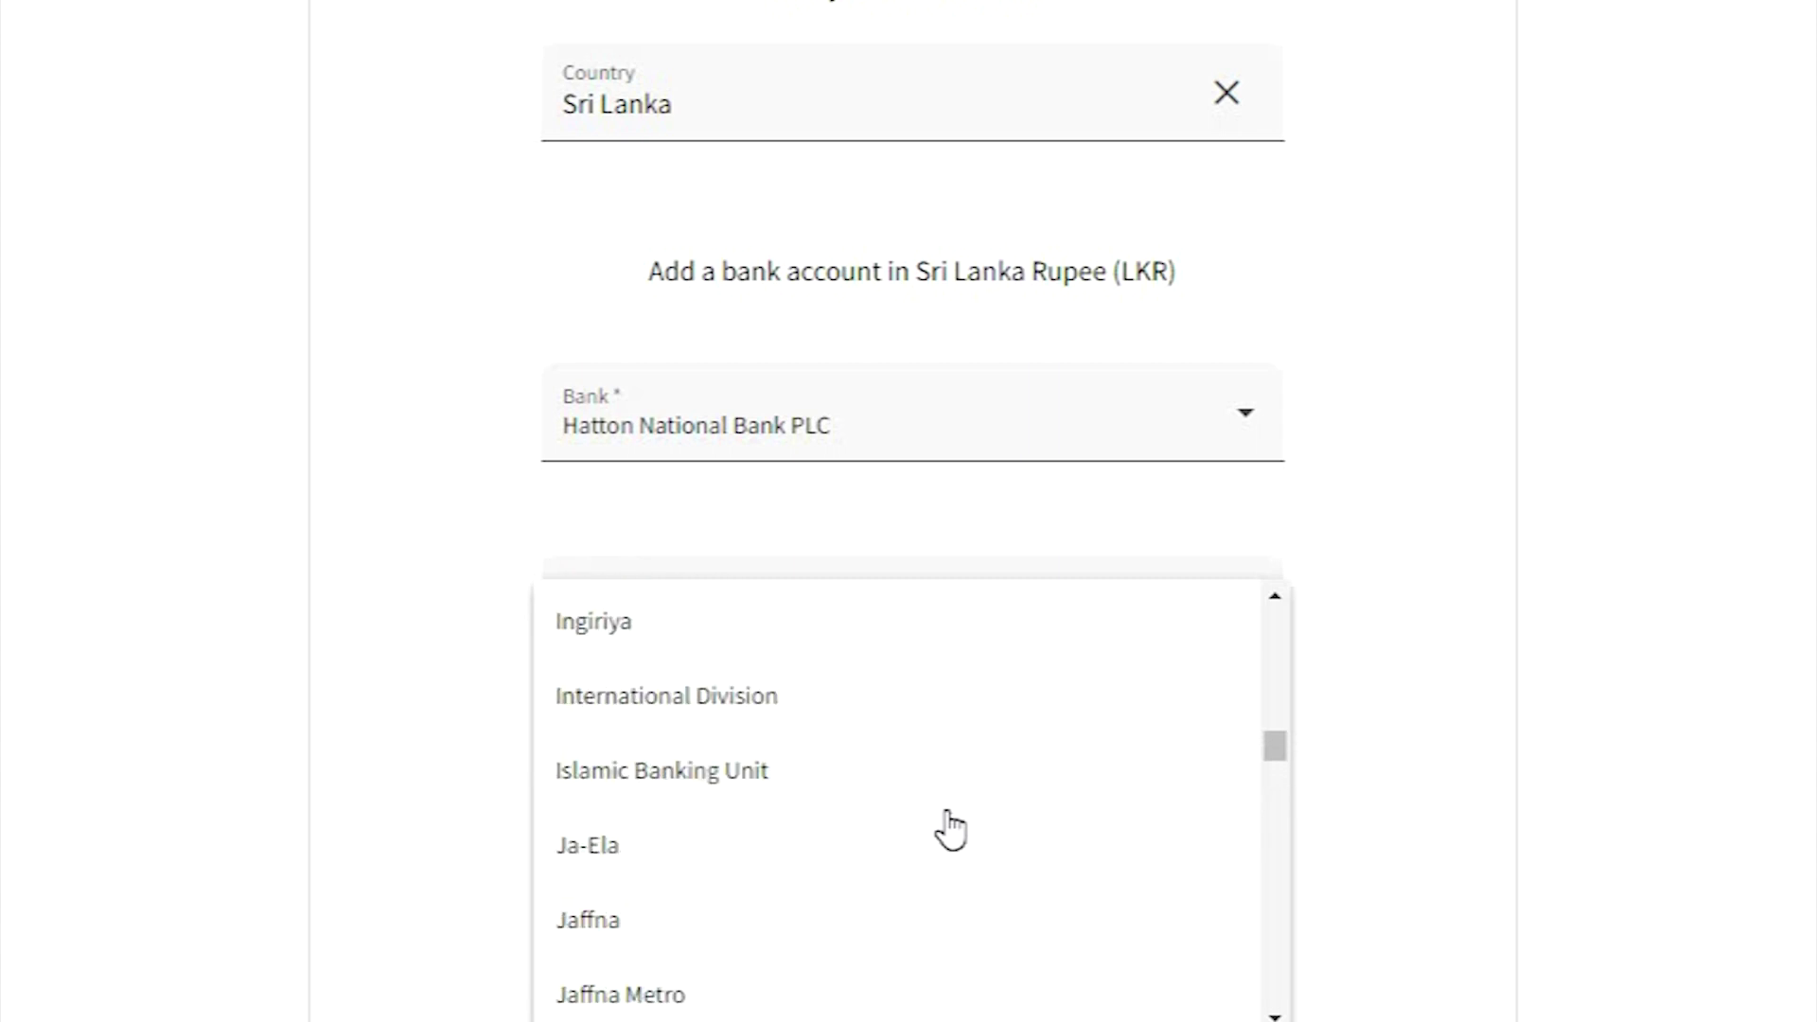
pyautogui.scroll(-2, 950, 852)
pyautogui.scroll(-20, 950, 861)
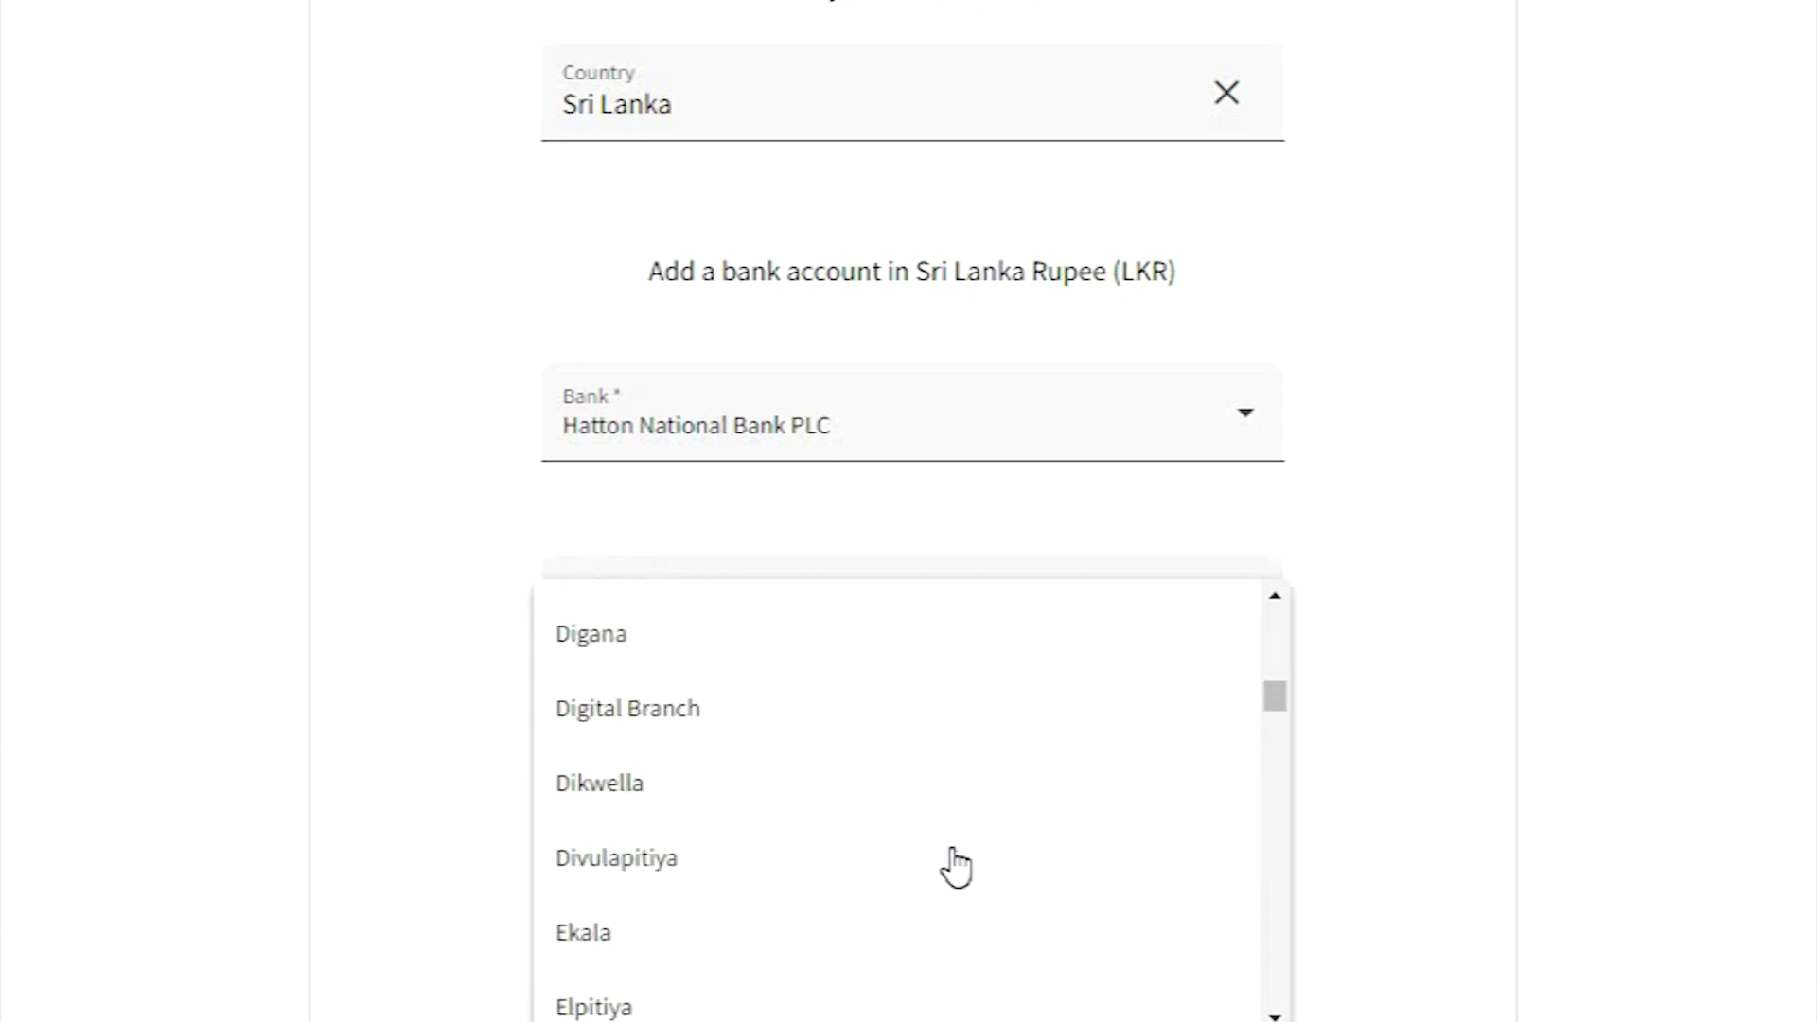
pyautogui.scroll(-8, 709, 896)
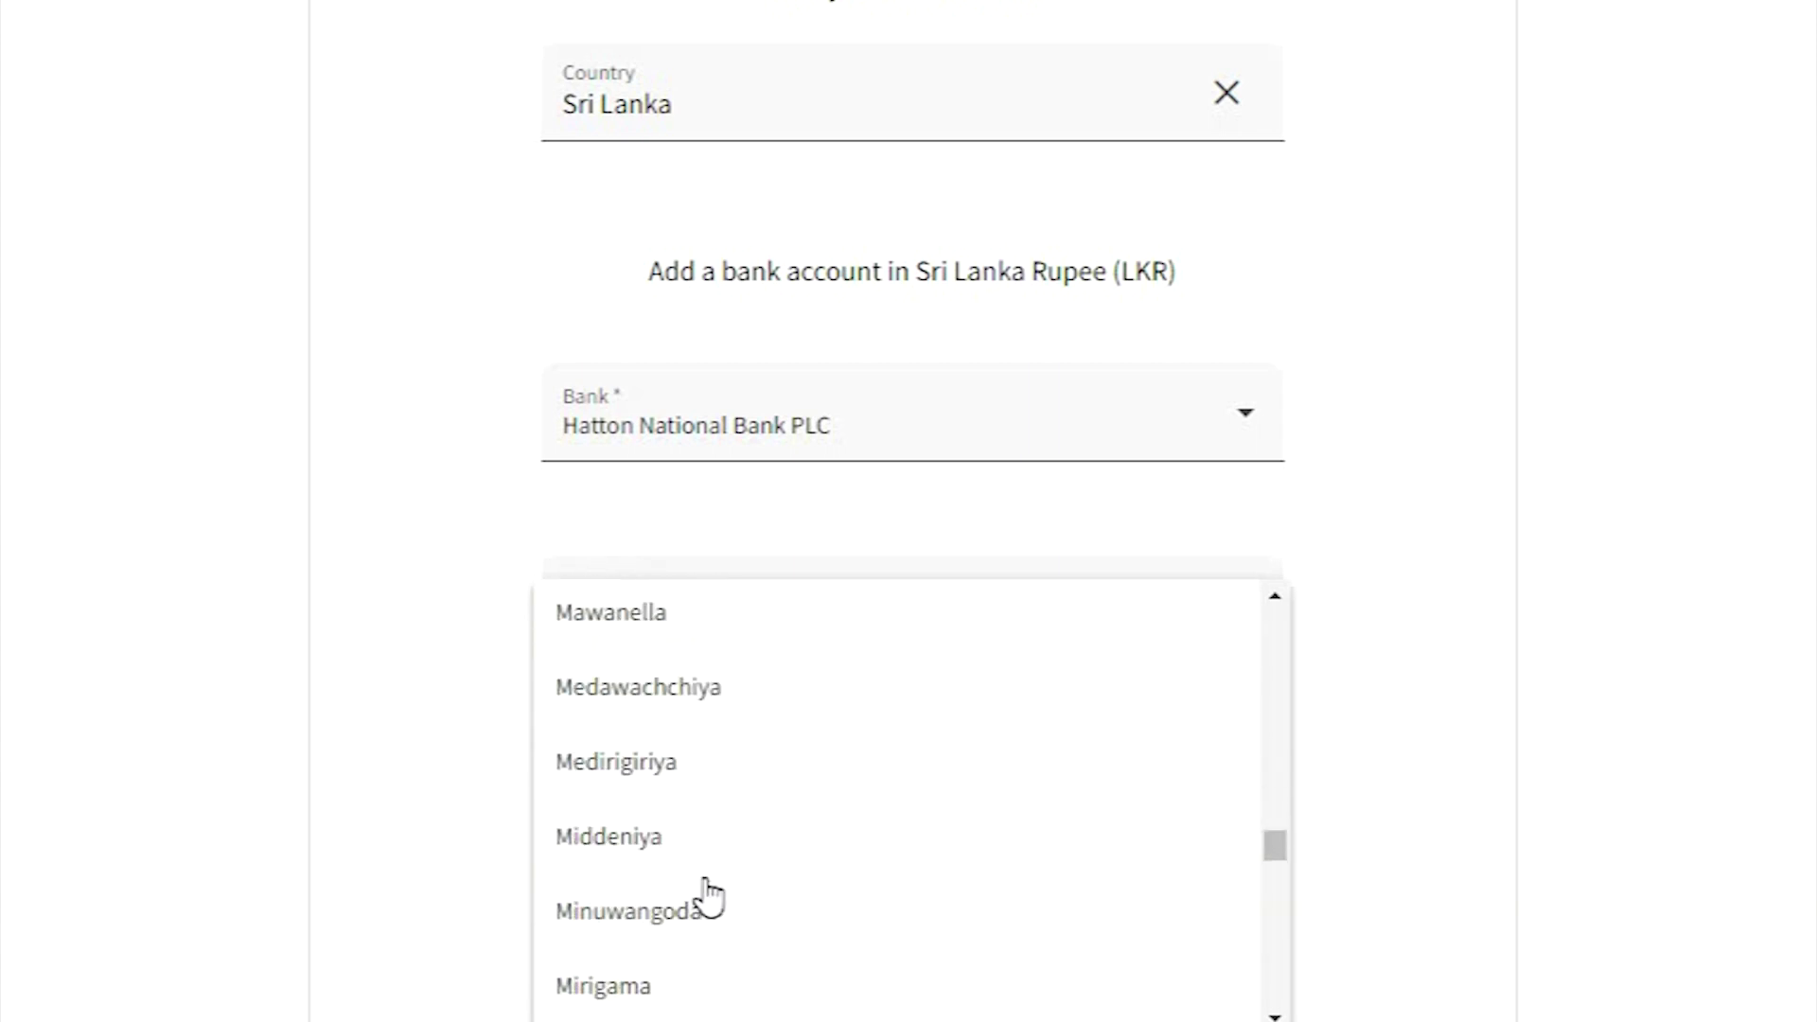
pyautogui.scroll(3, 653, 896)
pyautogui.click(653, 890)
pyautogui.press('Tab')
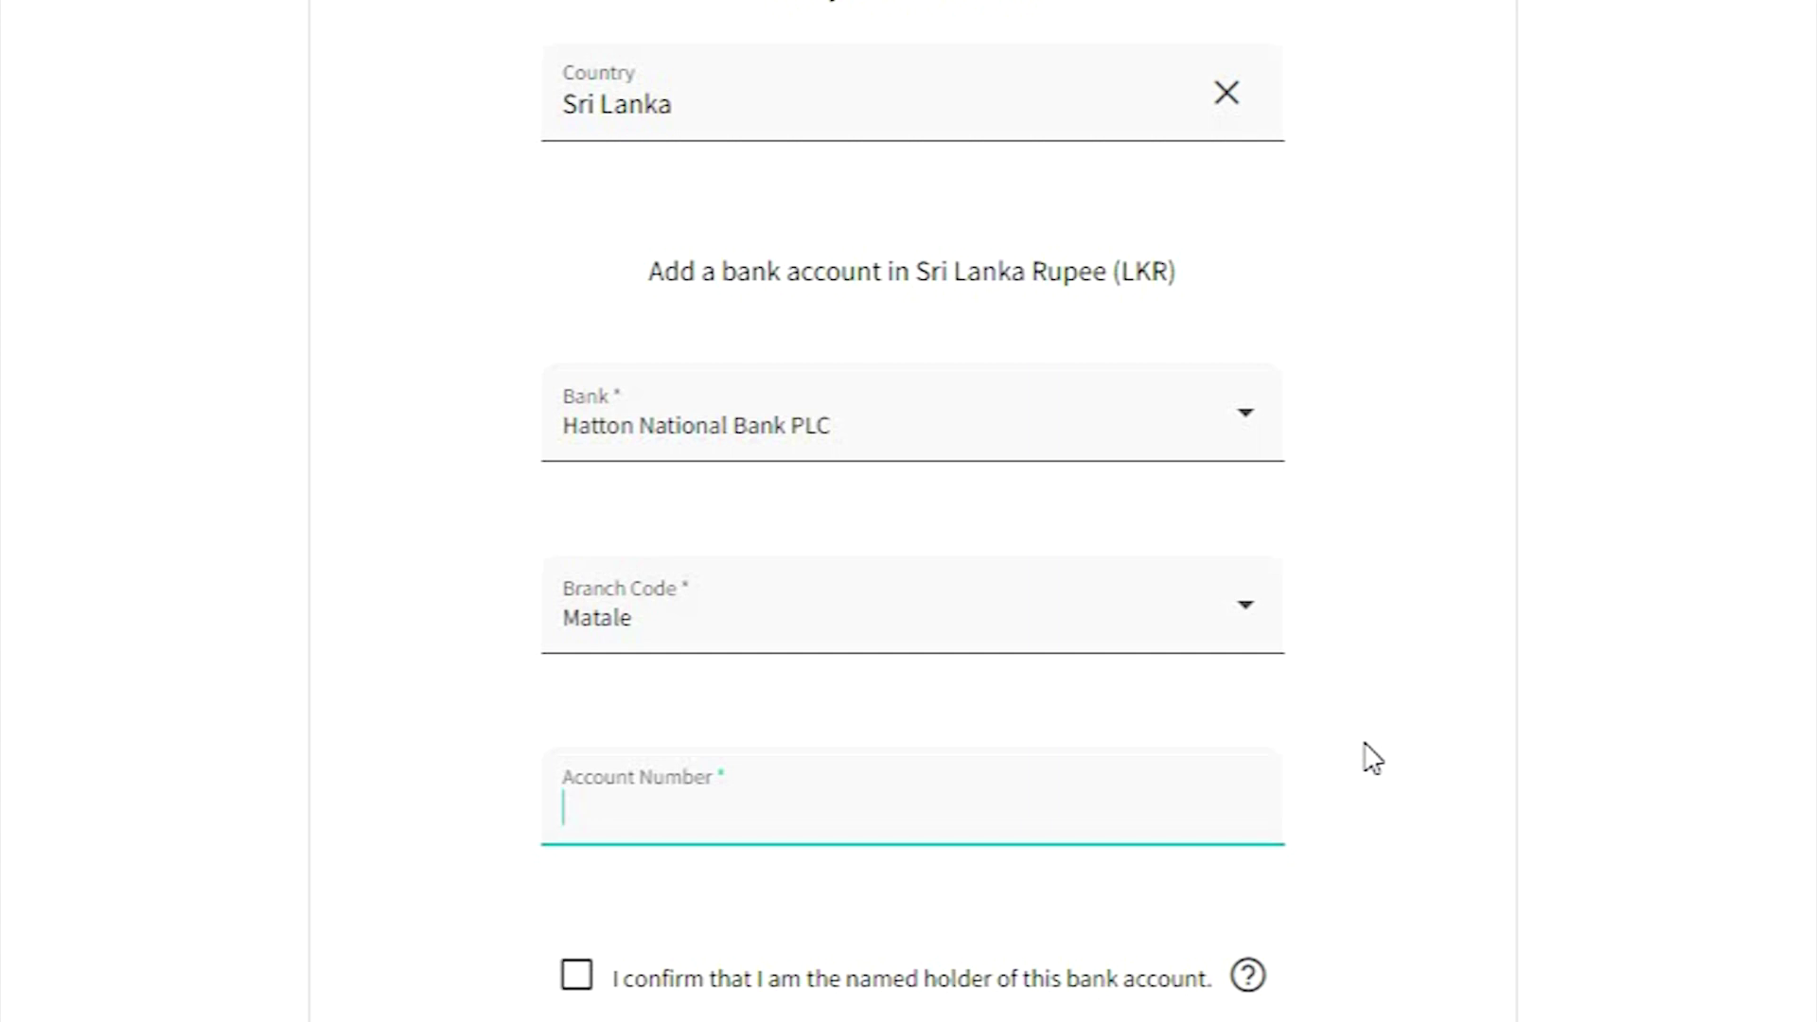
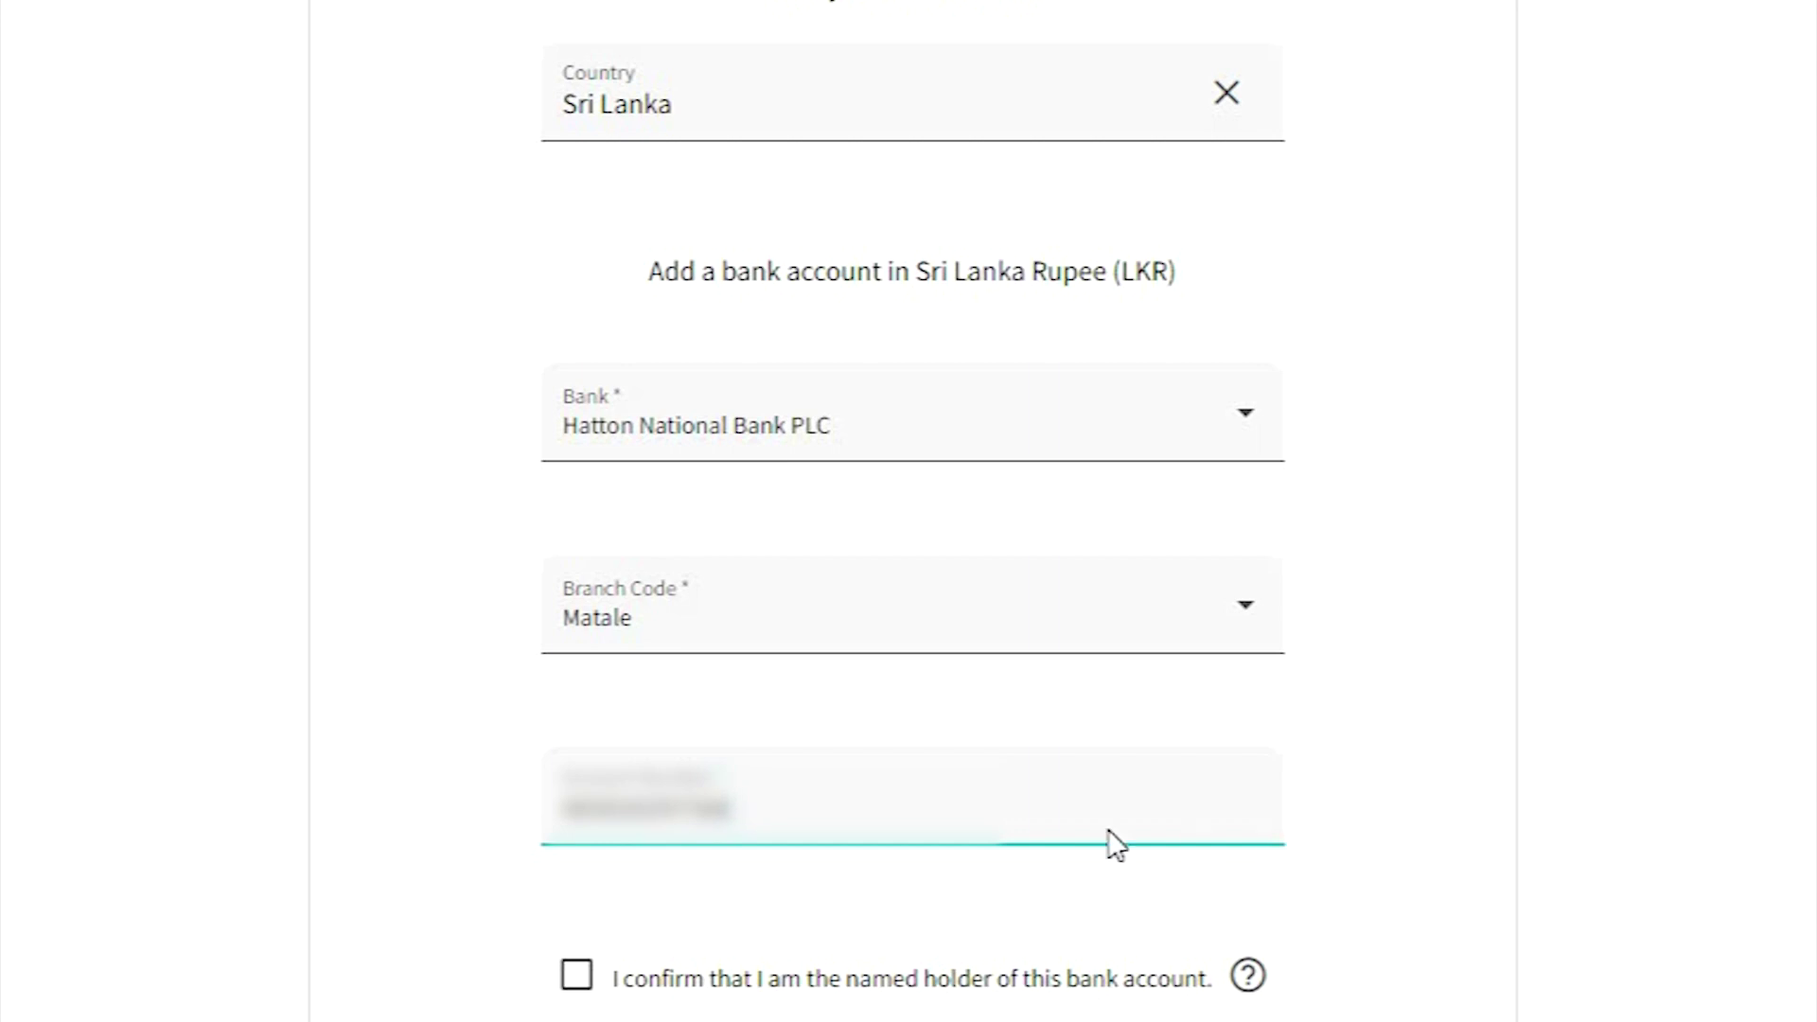
# - Enter the bank account number and confirm you are the account holder to add the account
pyautogui.click(574, 978)
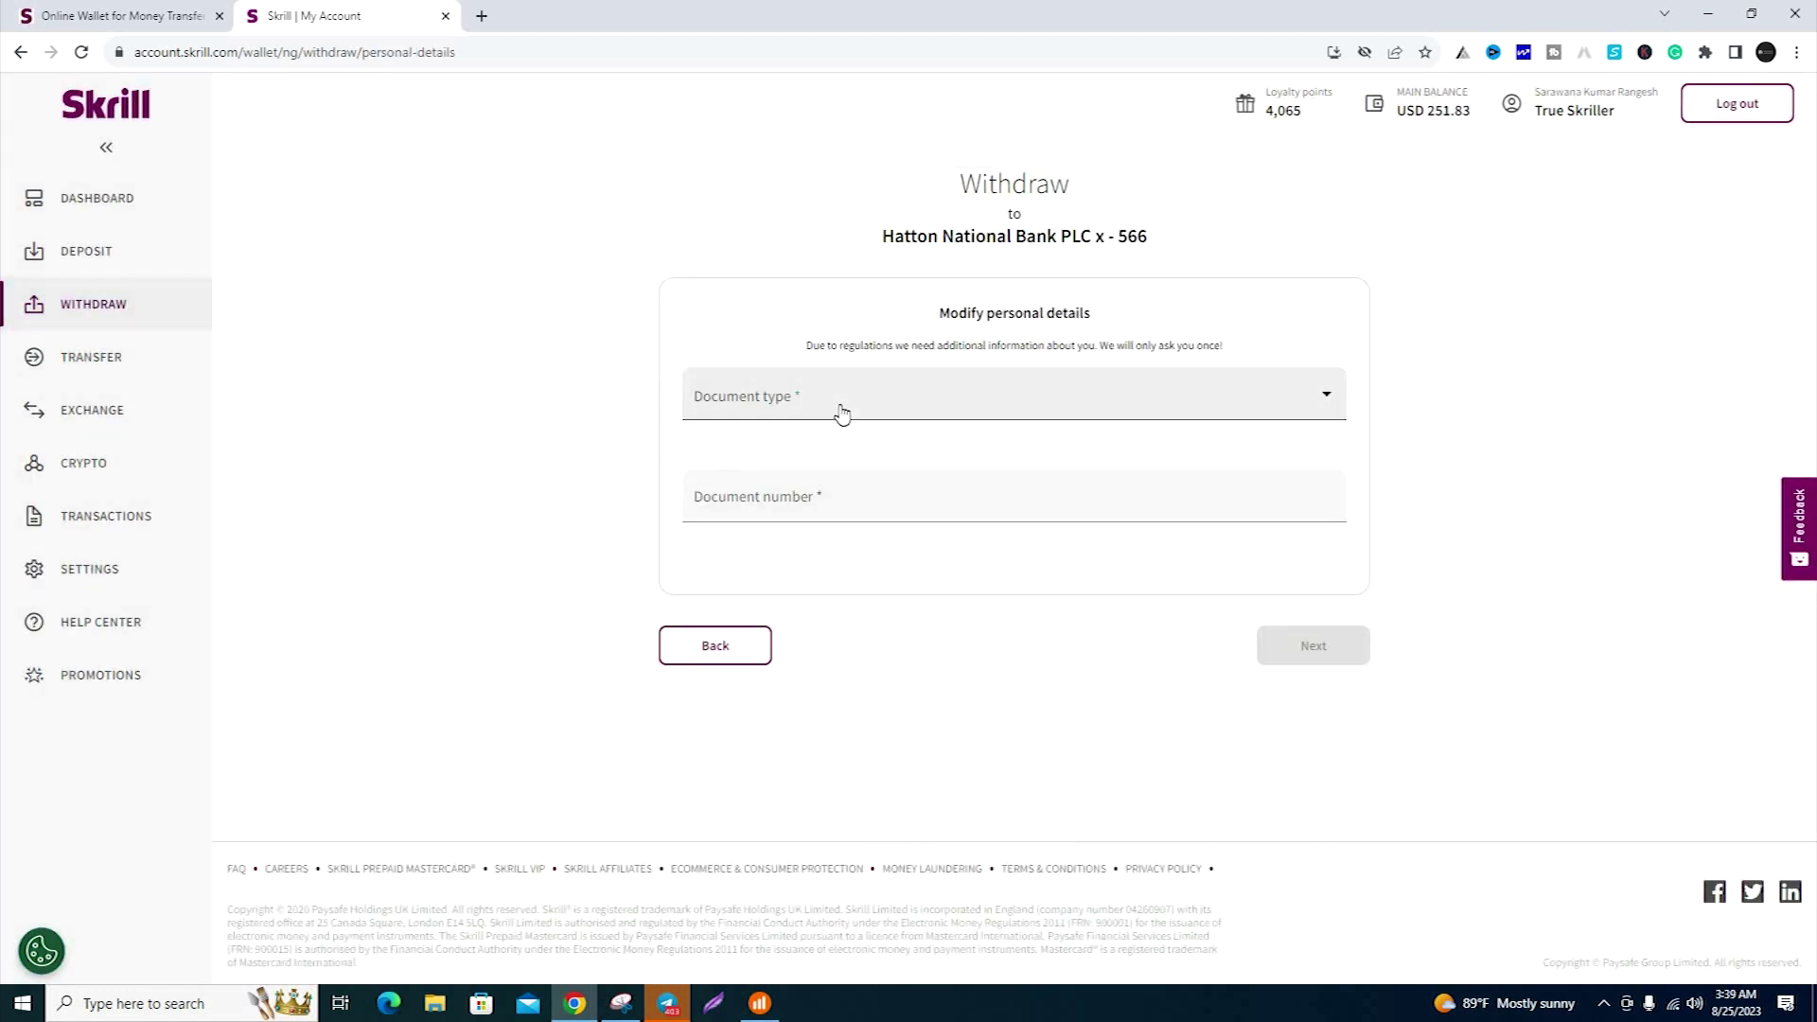
pyautogui.click(842, 414)
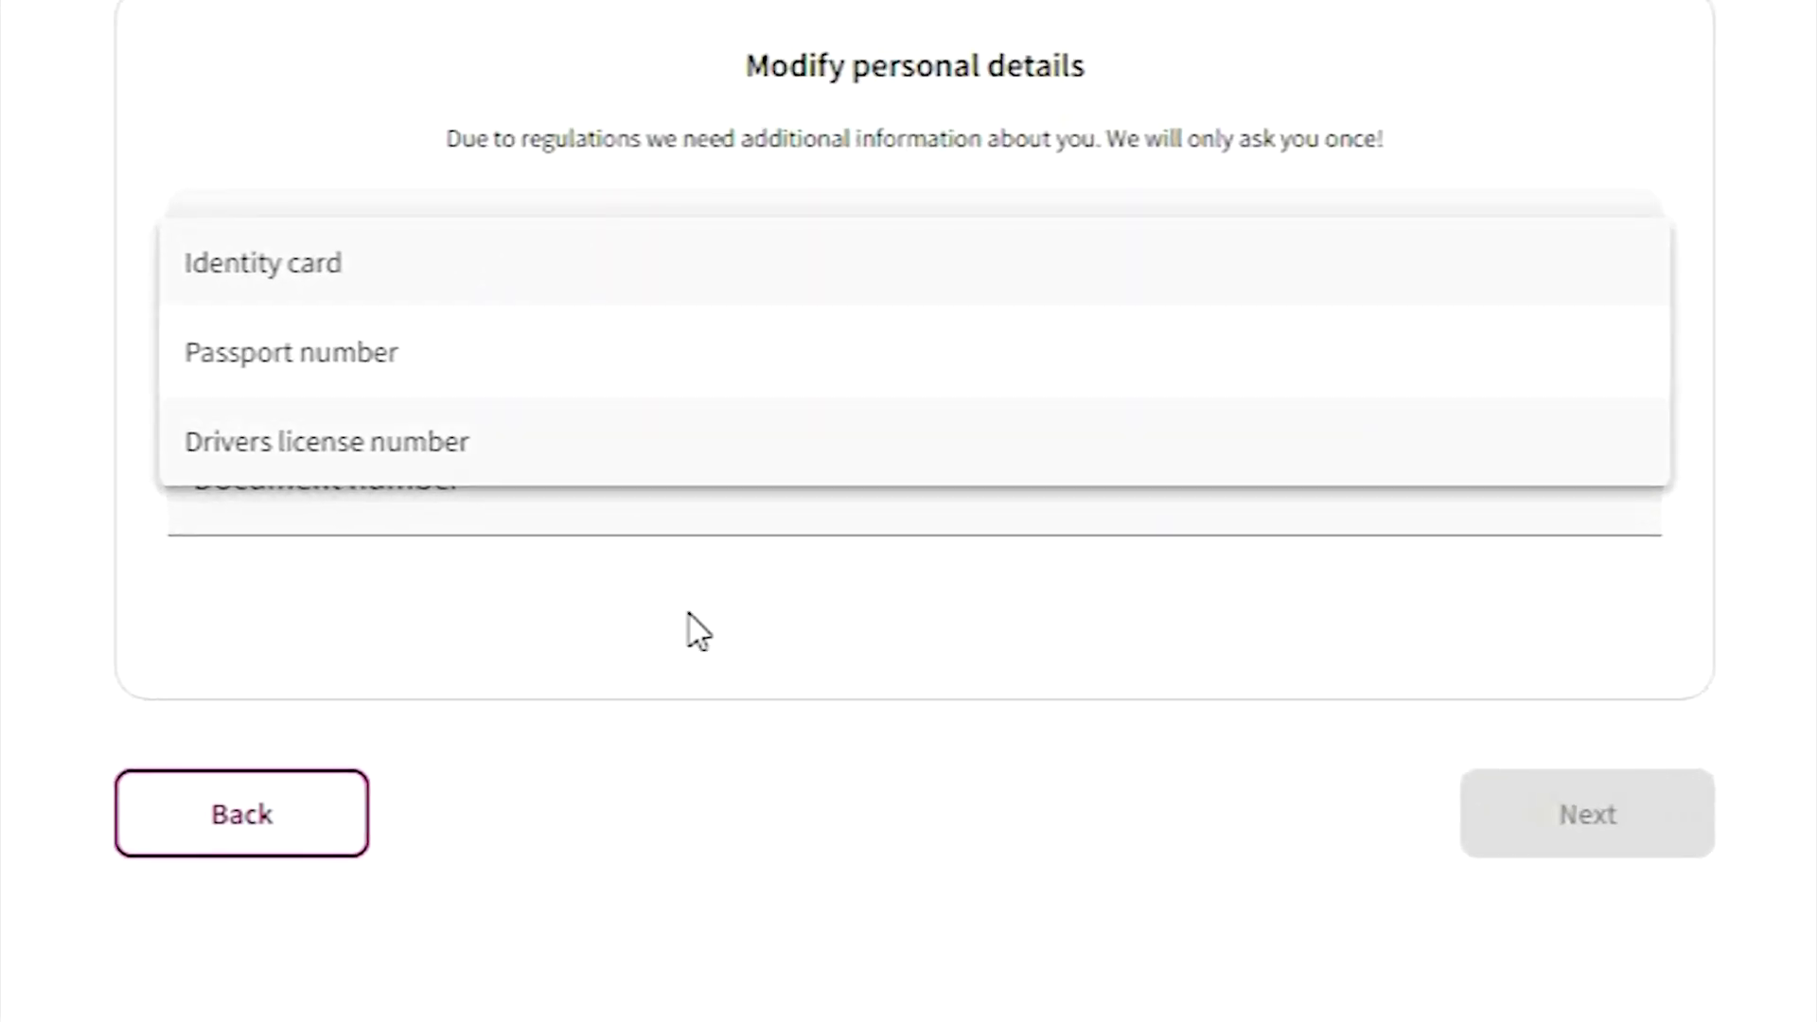
# - Choose Drivers license number as the document type, enter the licence number, and continue
pyautogui.click(670, 514)
pyautogui.click(671, 515)
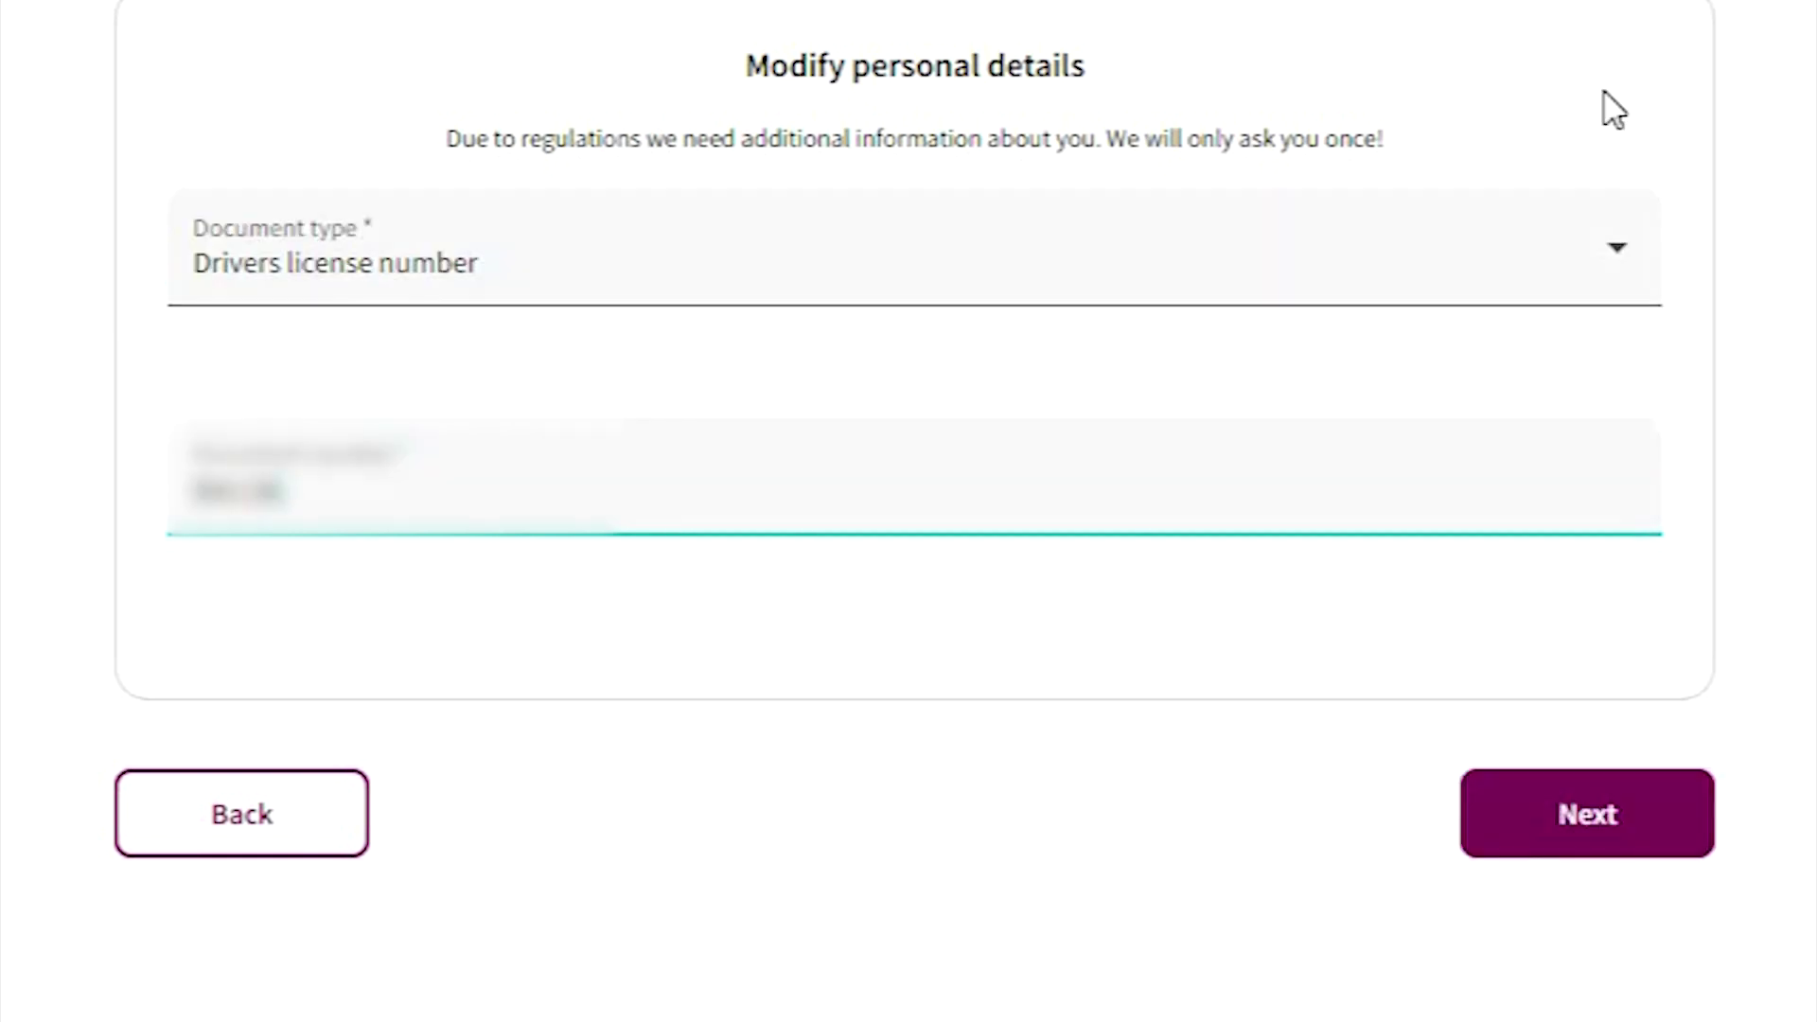
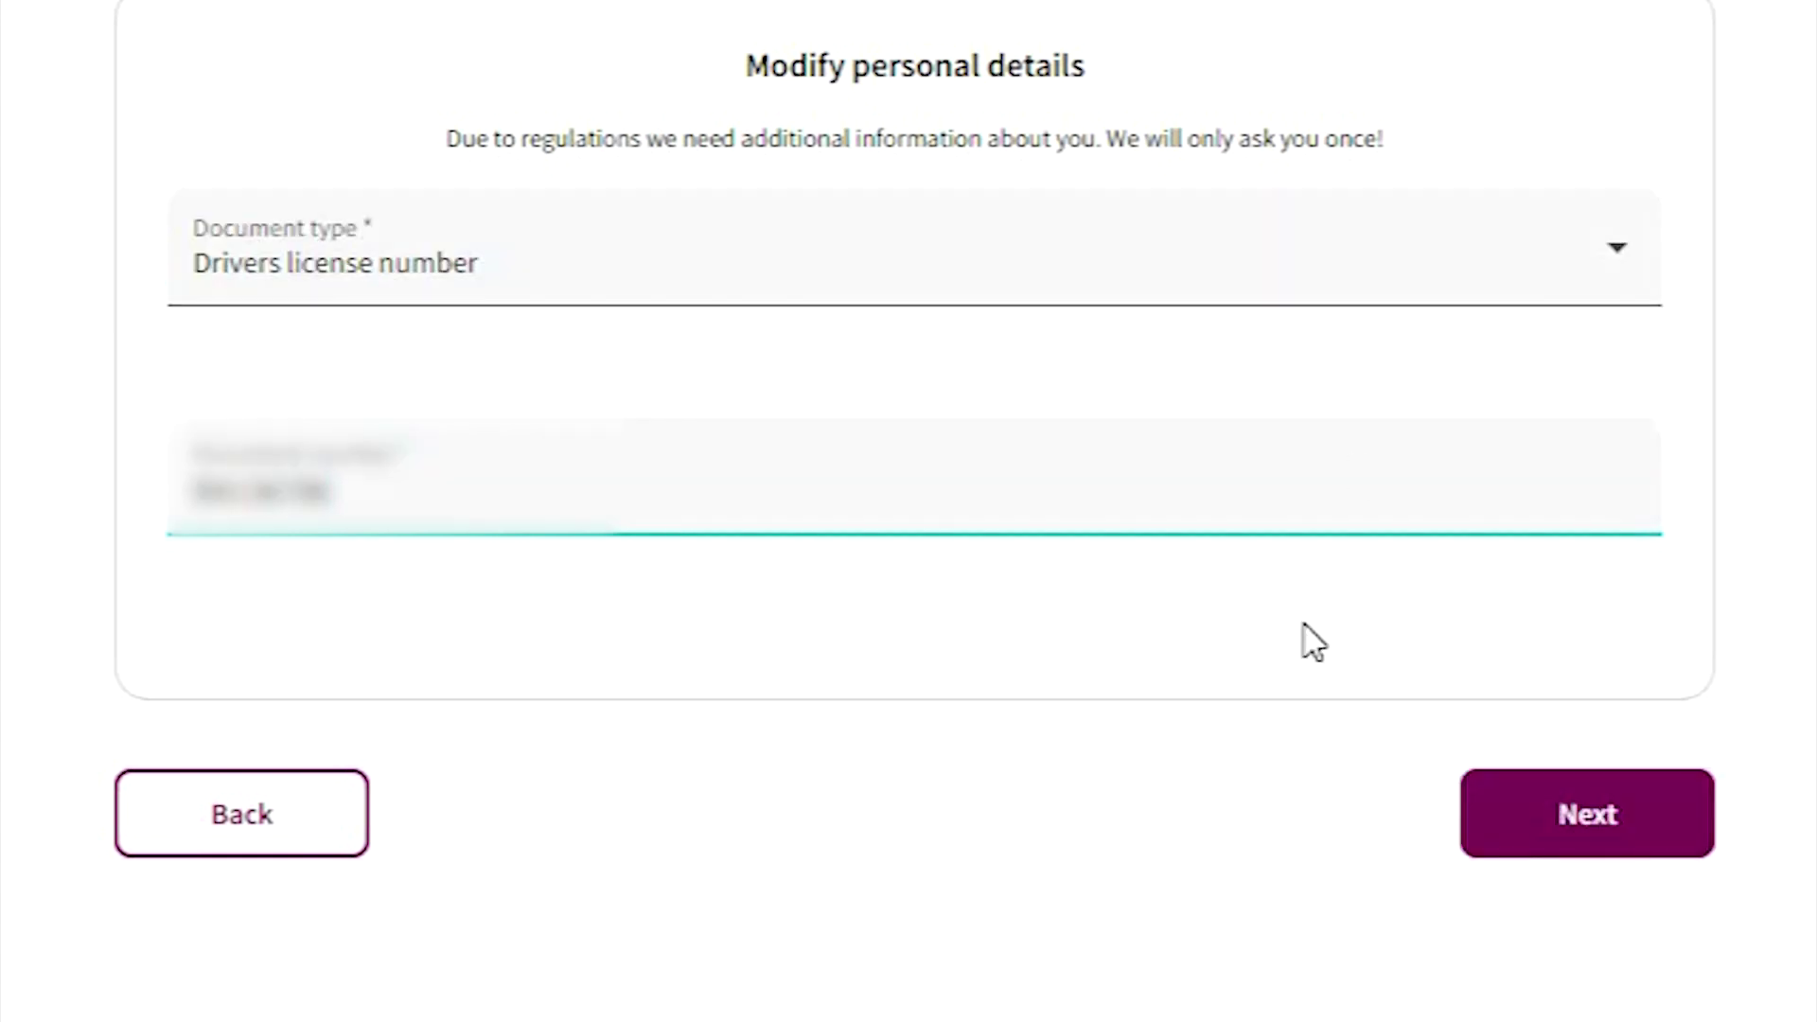
pyautogui.click(625, 396)
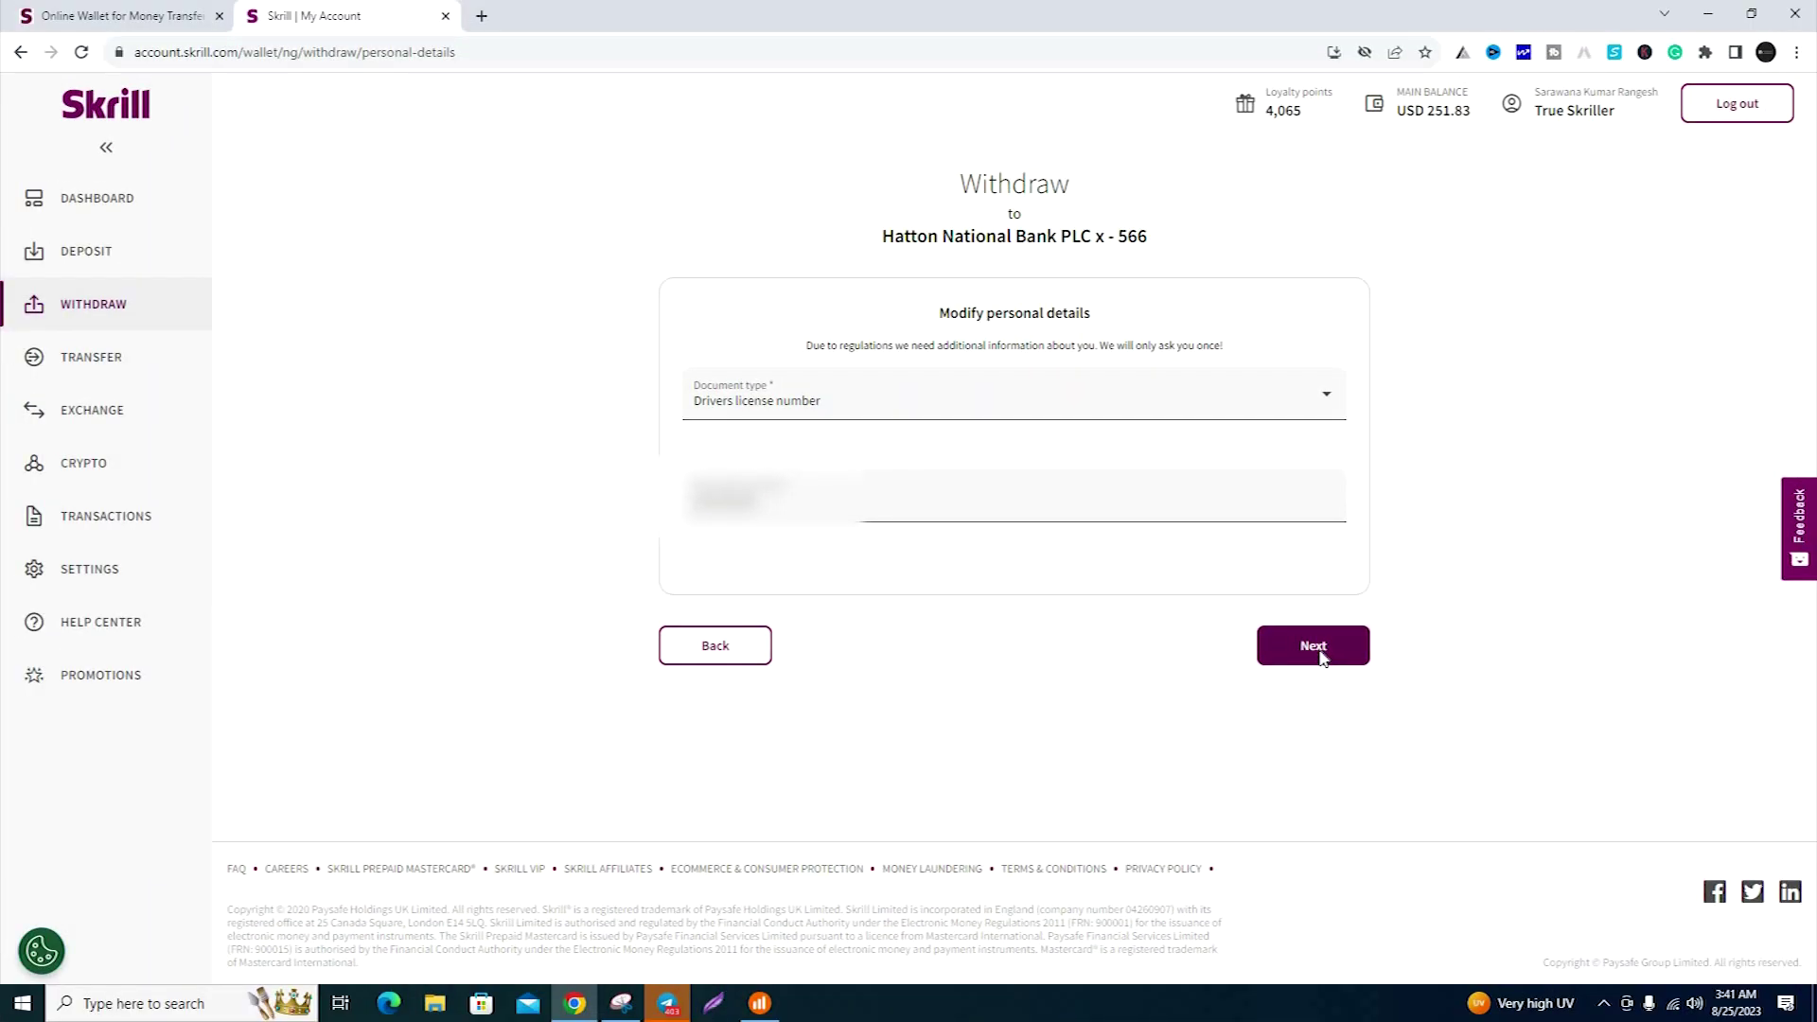
pyautogui.click(1318, 649)
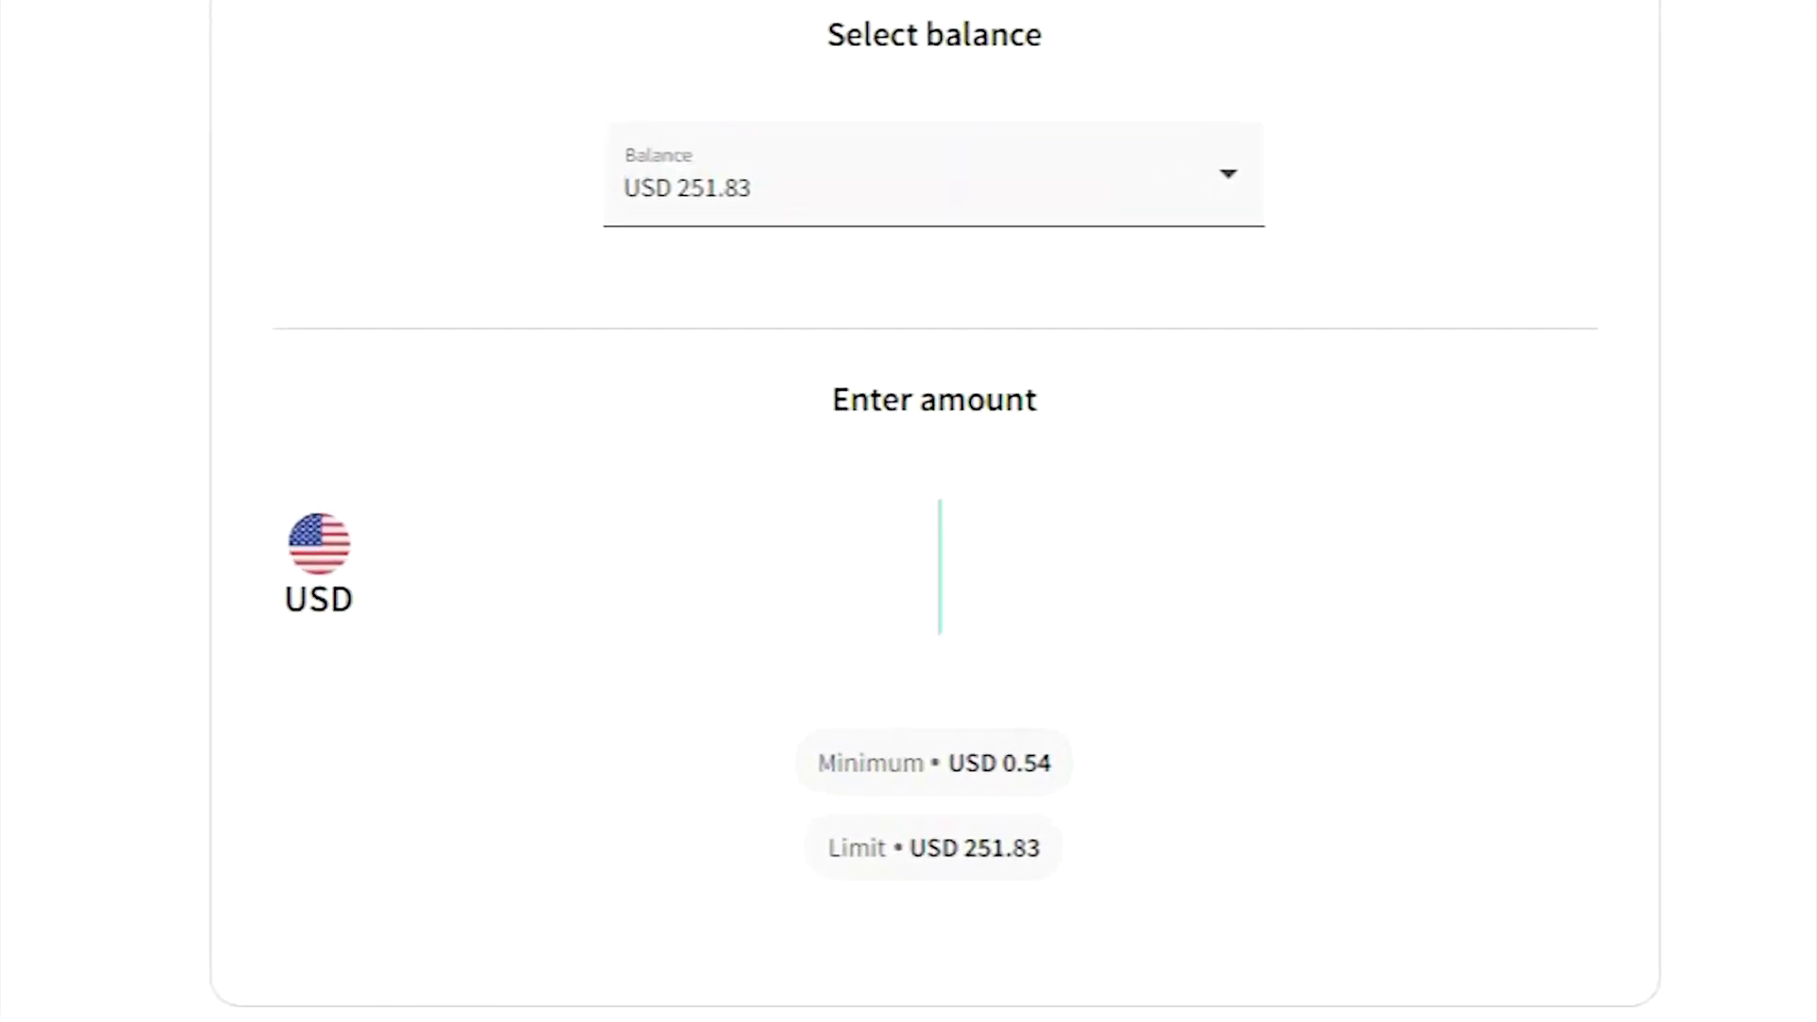
# - Enter a withdrawal amount of 50 USD and continue to the Confirm withdrawal page
pyautogui.write('50')
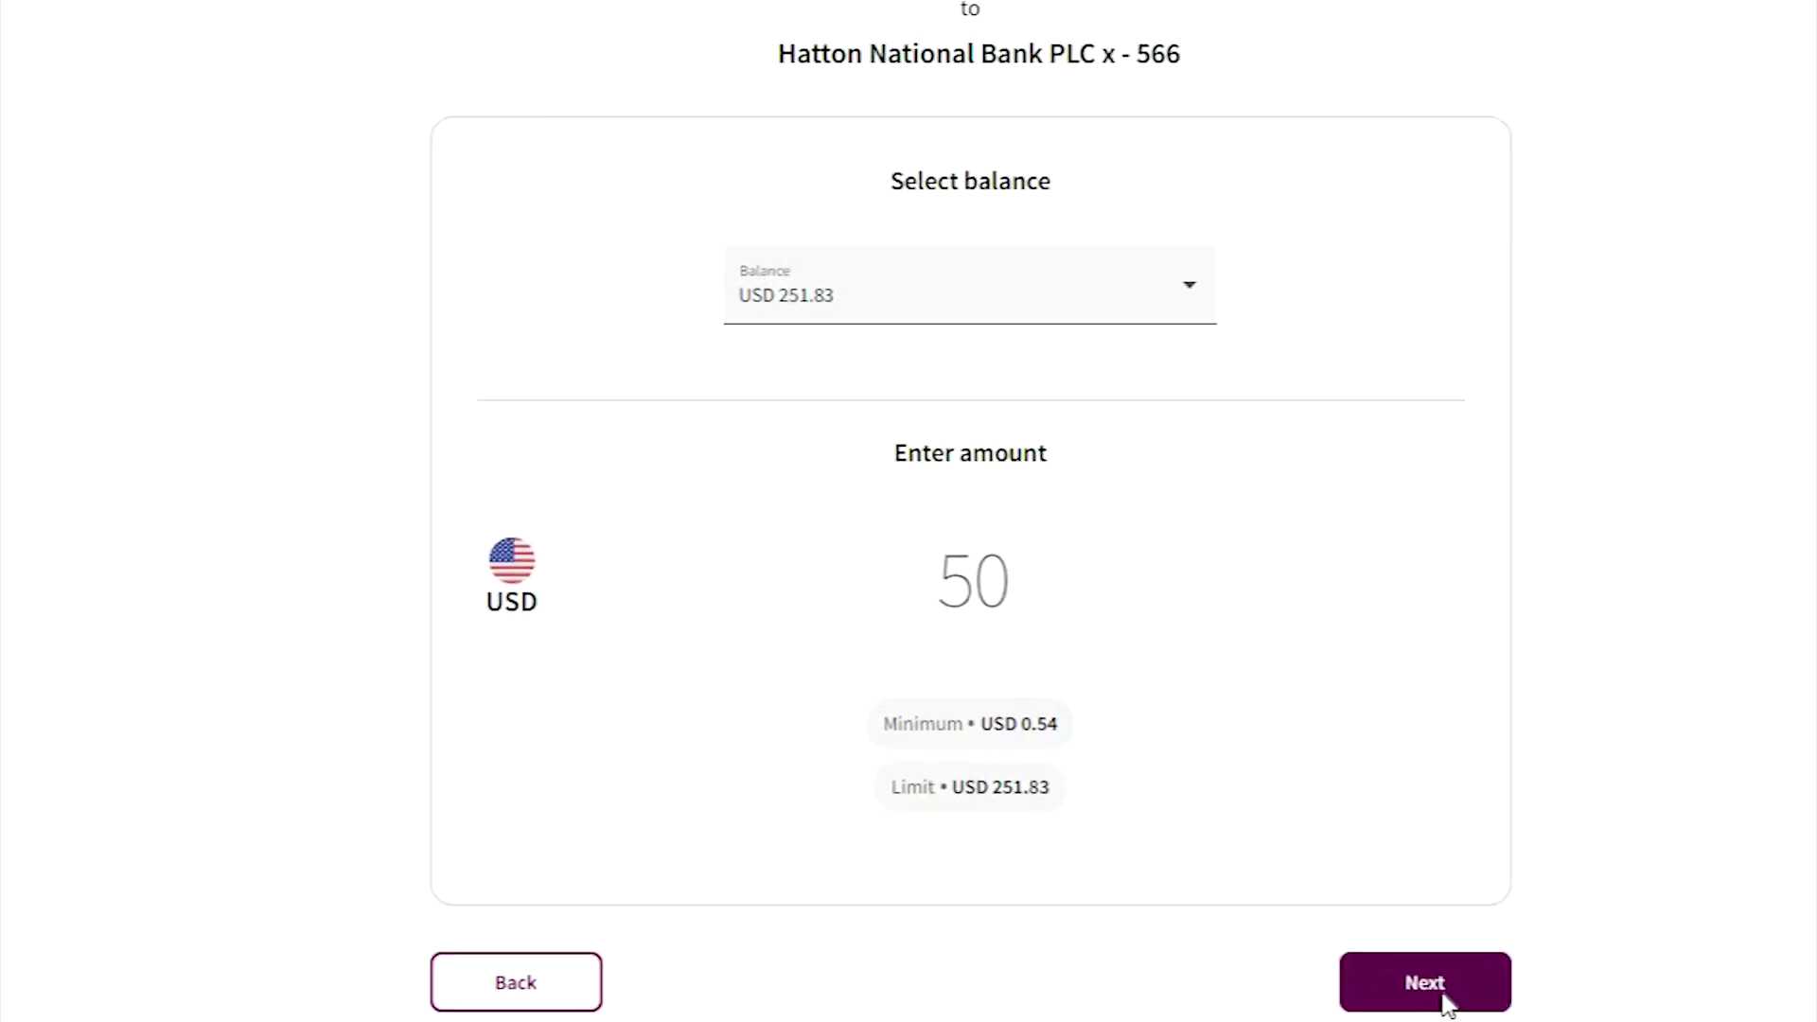
pyautogui.click(1318, 861)
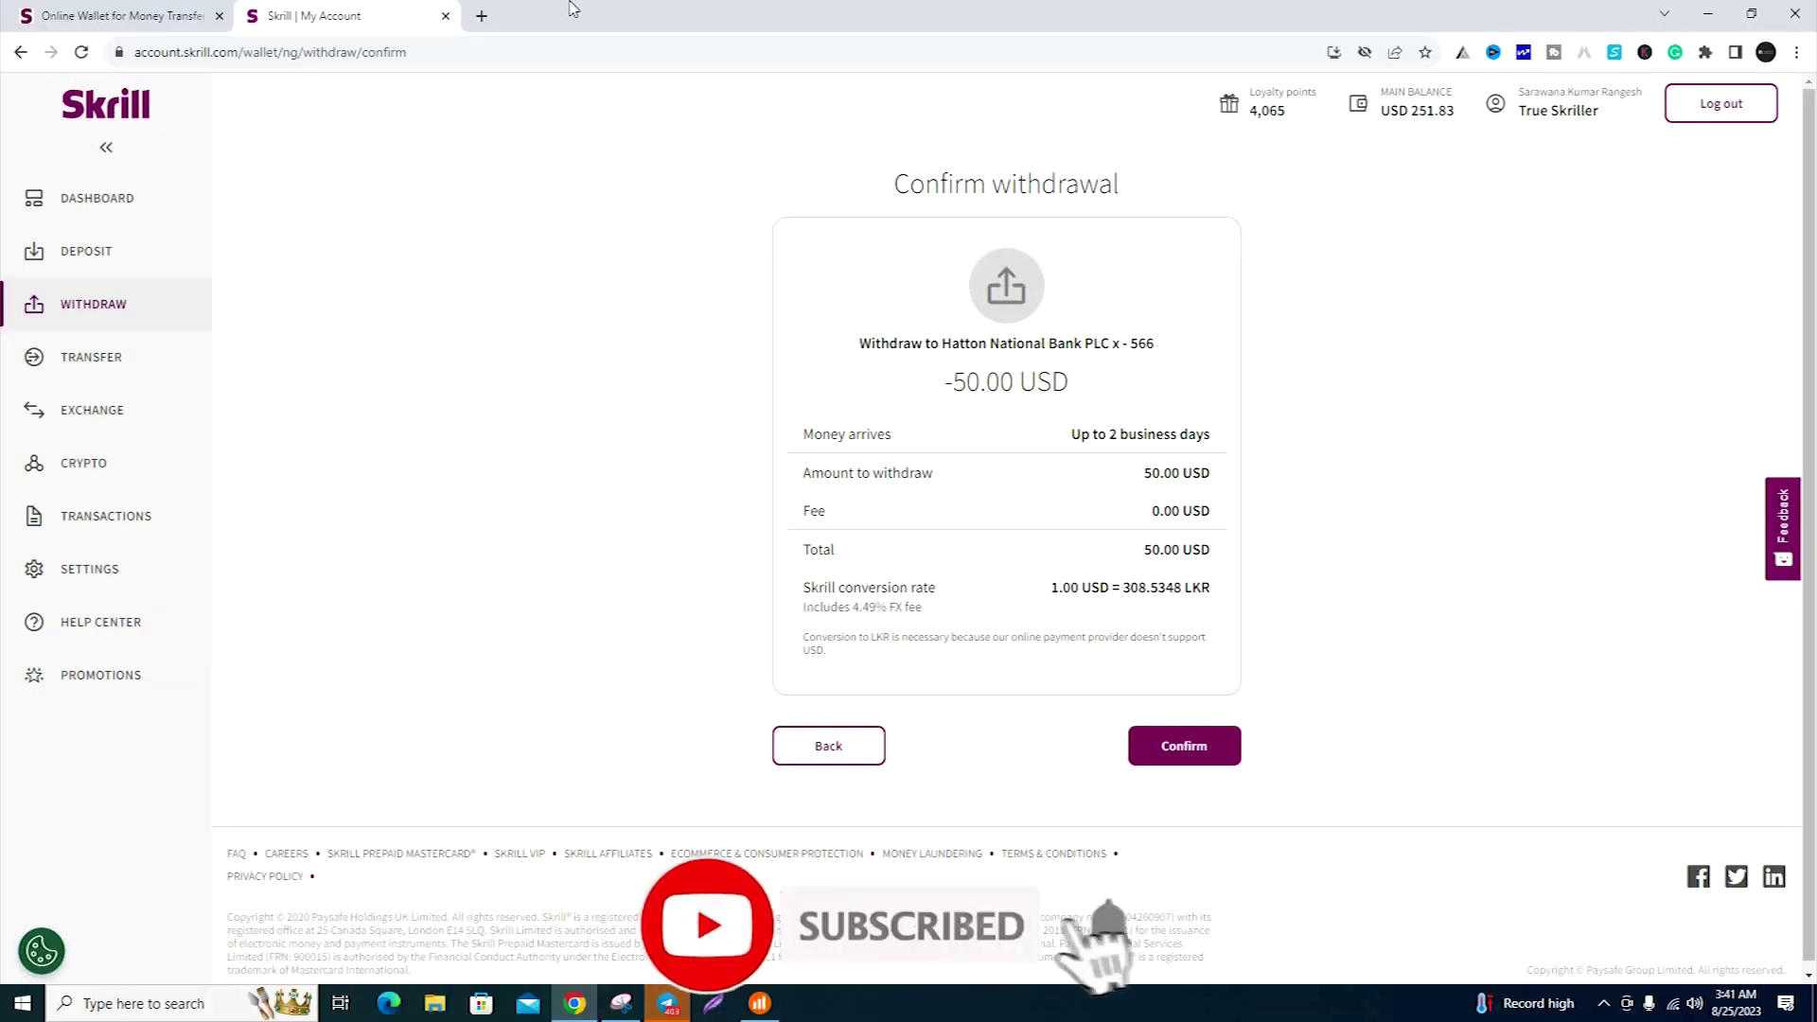
# - In a new tab, search Google for 'USD TO LKR' to check the 326.32 rate, then return to Skrill
pyautogui.hotkey('ctrl', 't')
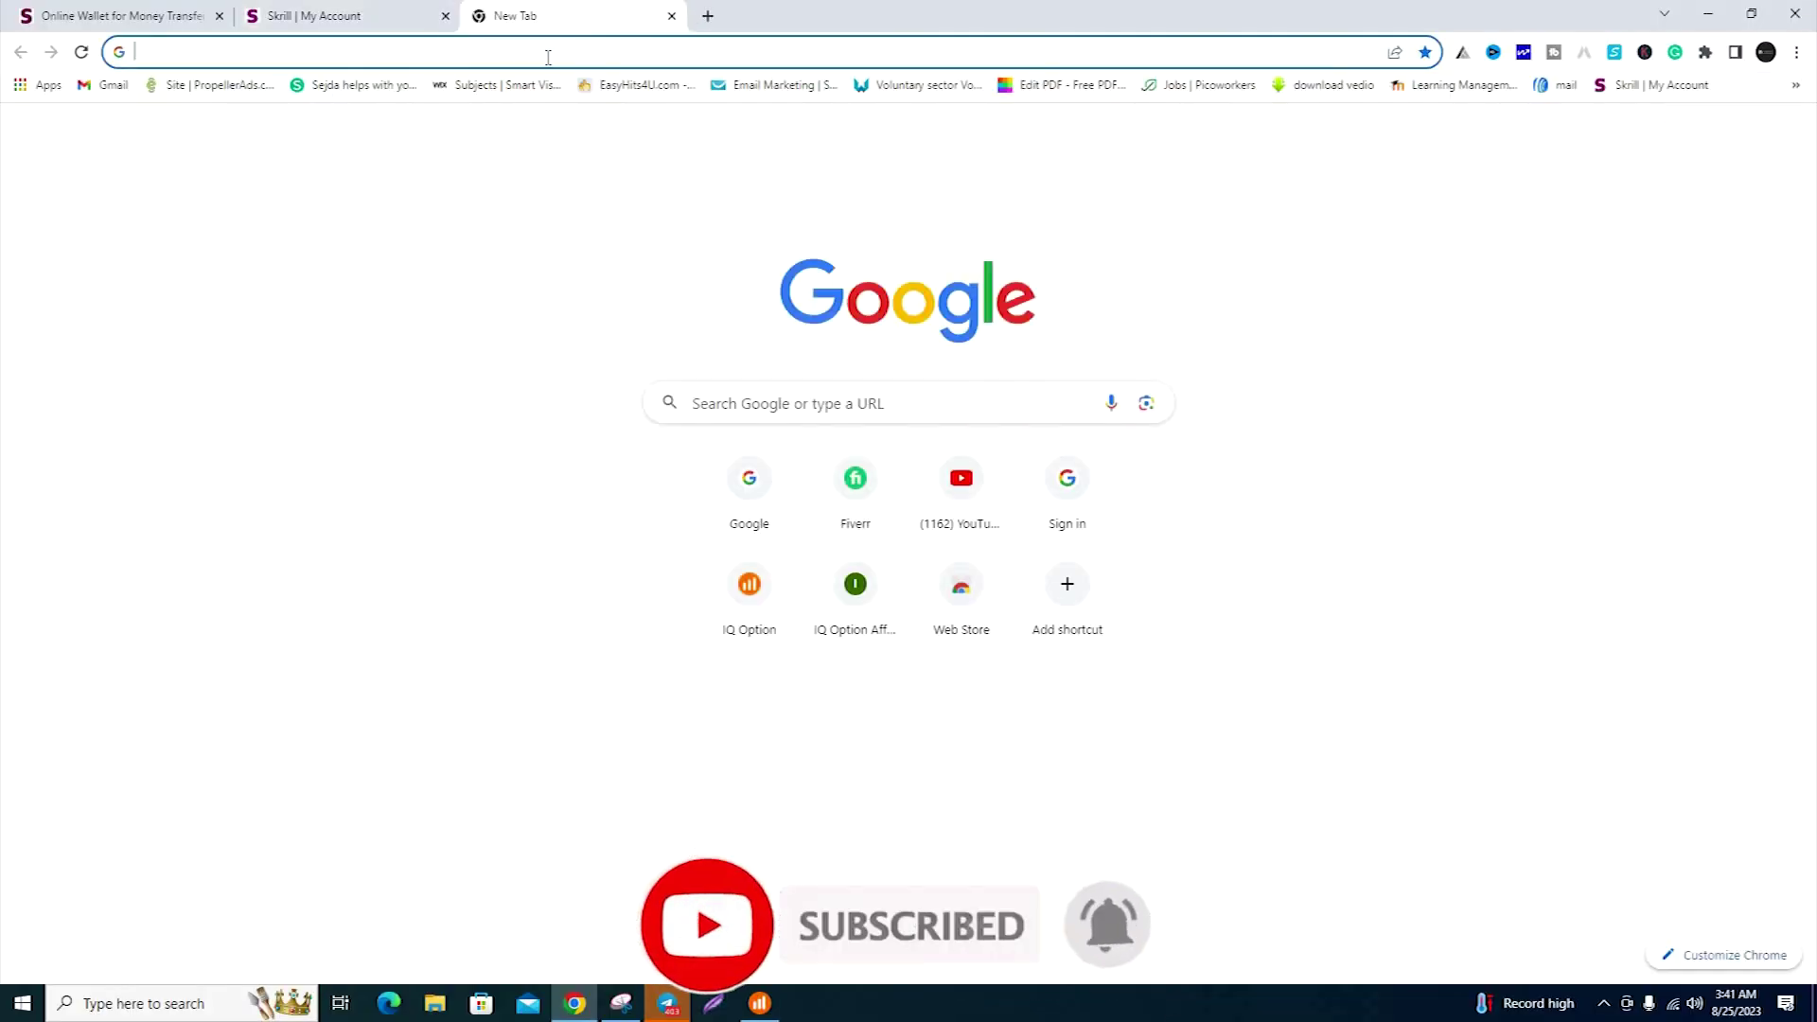
pyautogui.click(548, 55)
pyautogui.write('US')
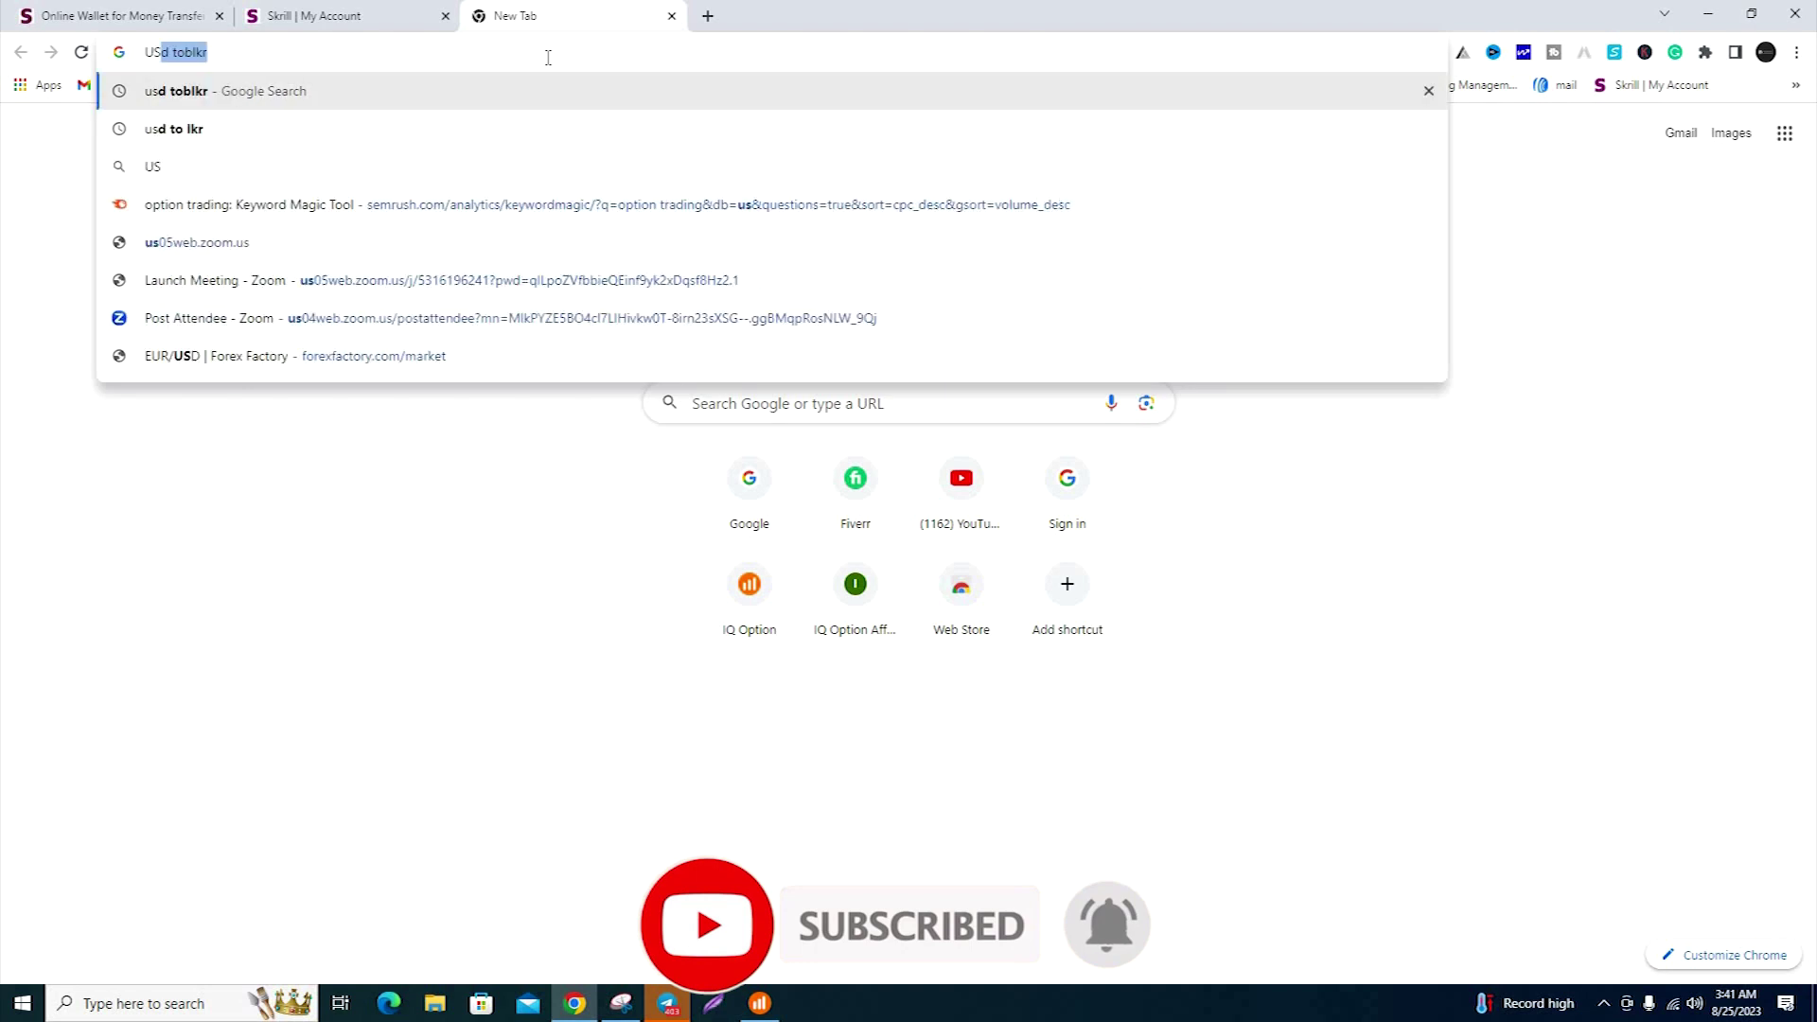
pyautogui.write('D TO LKR')
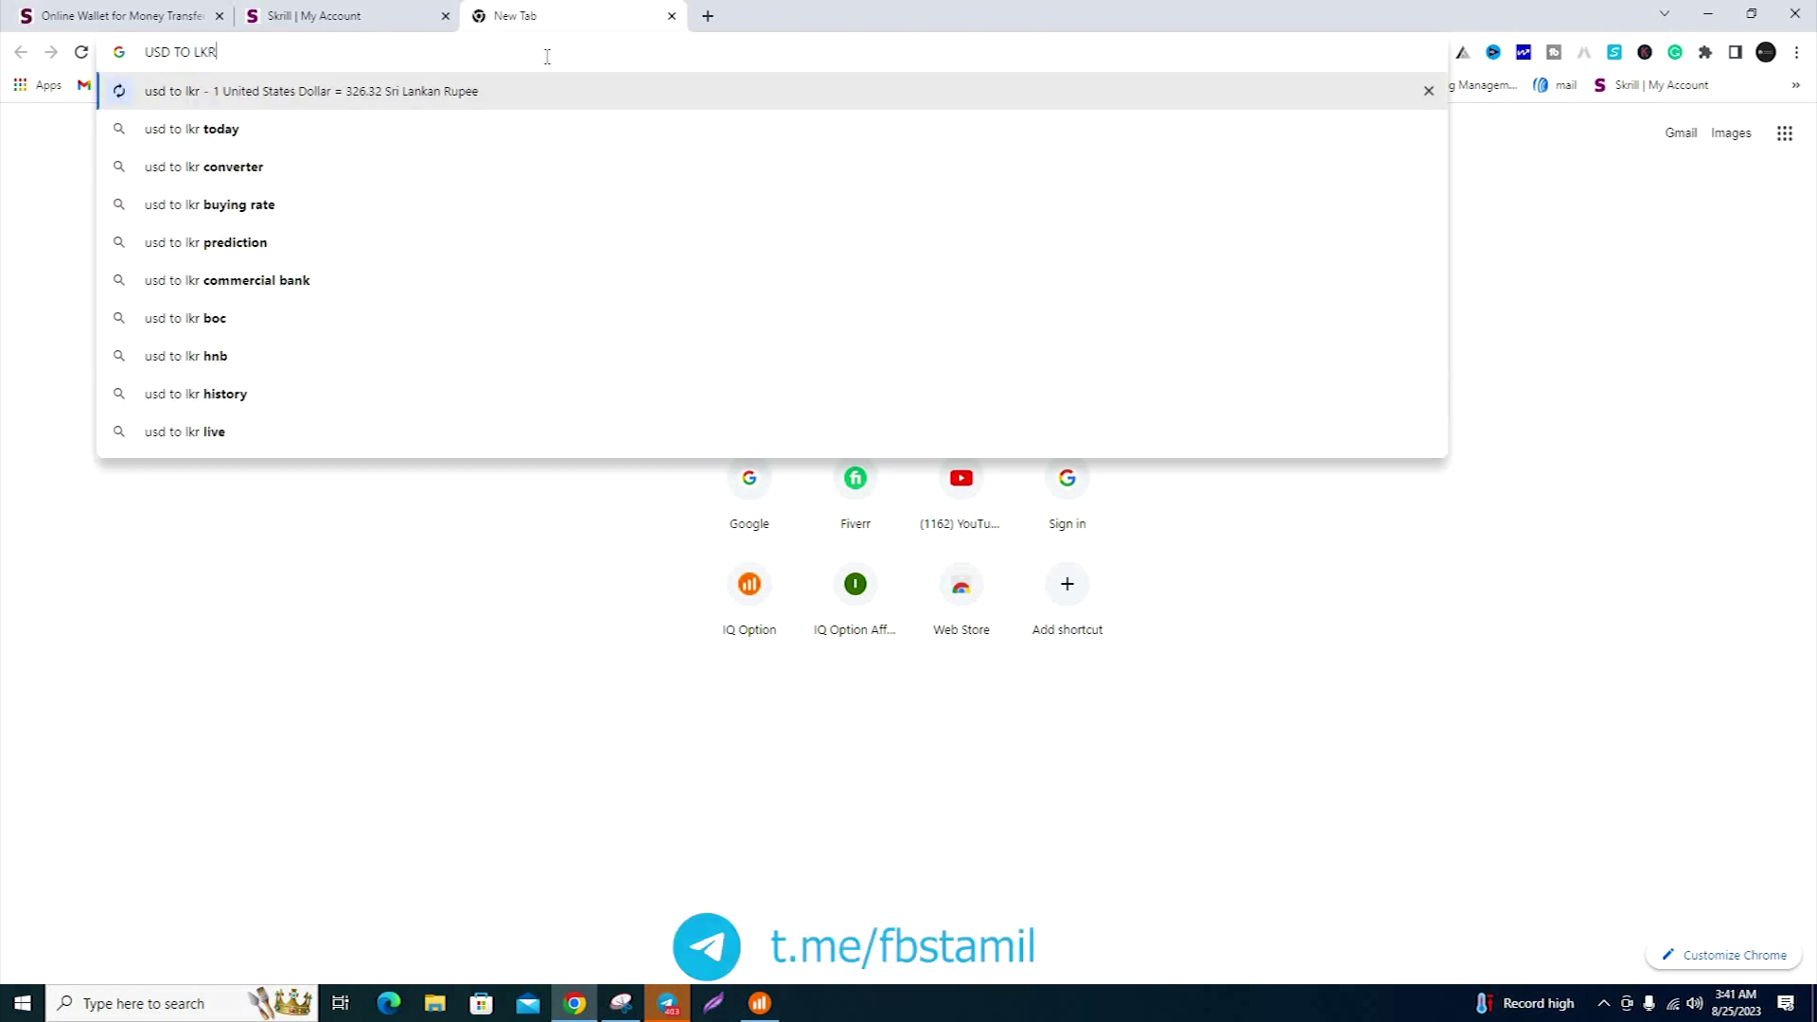
pyautogui.press('Return')
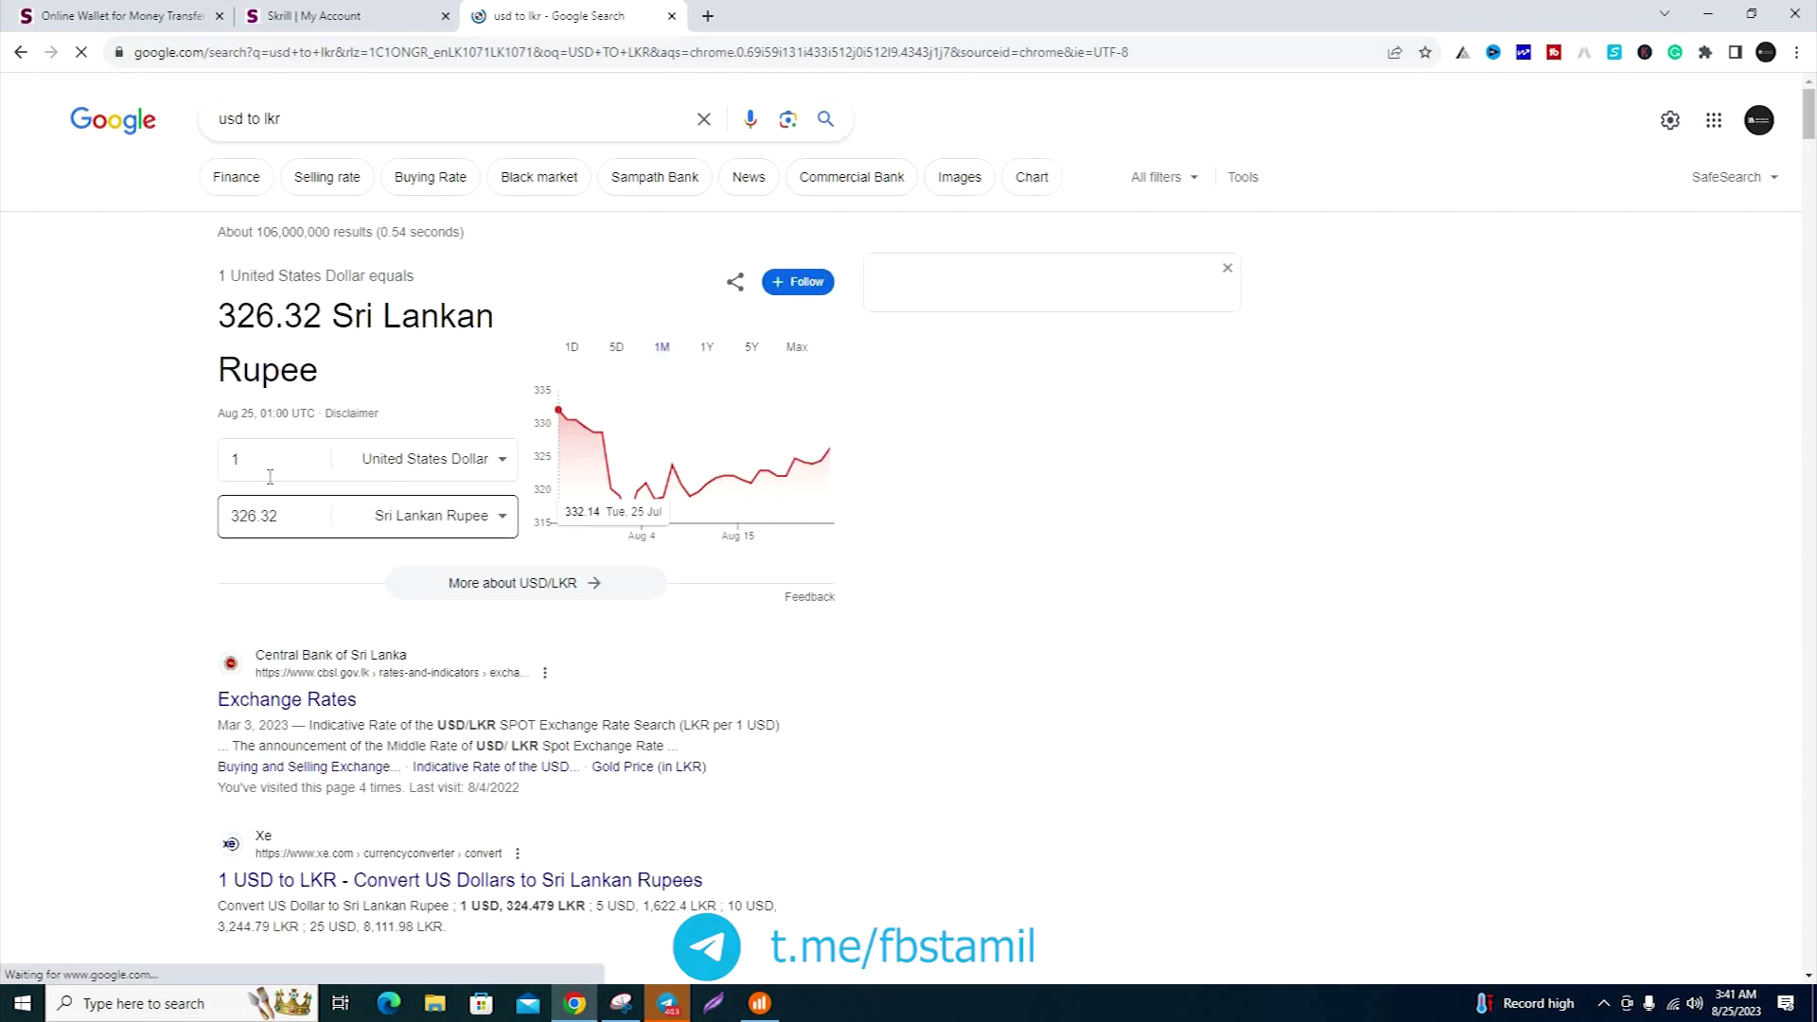
pyautogui.click(248, 518)
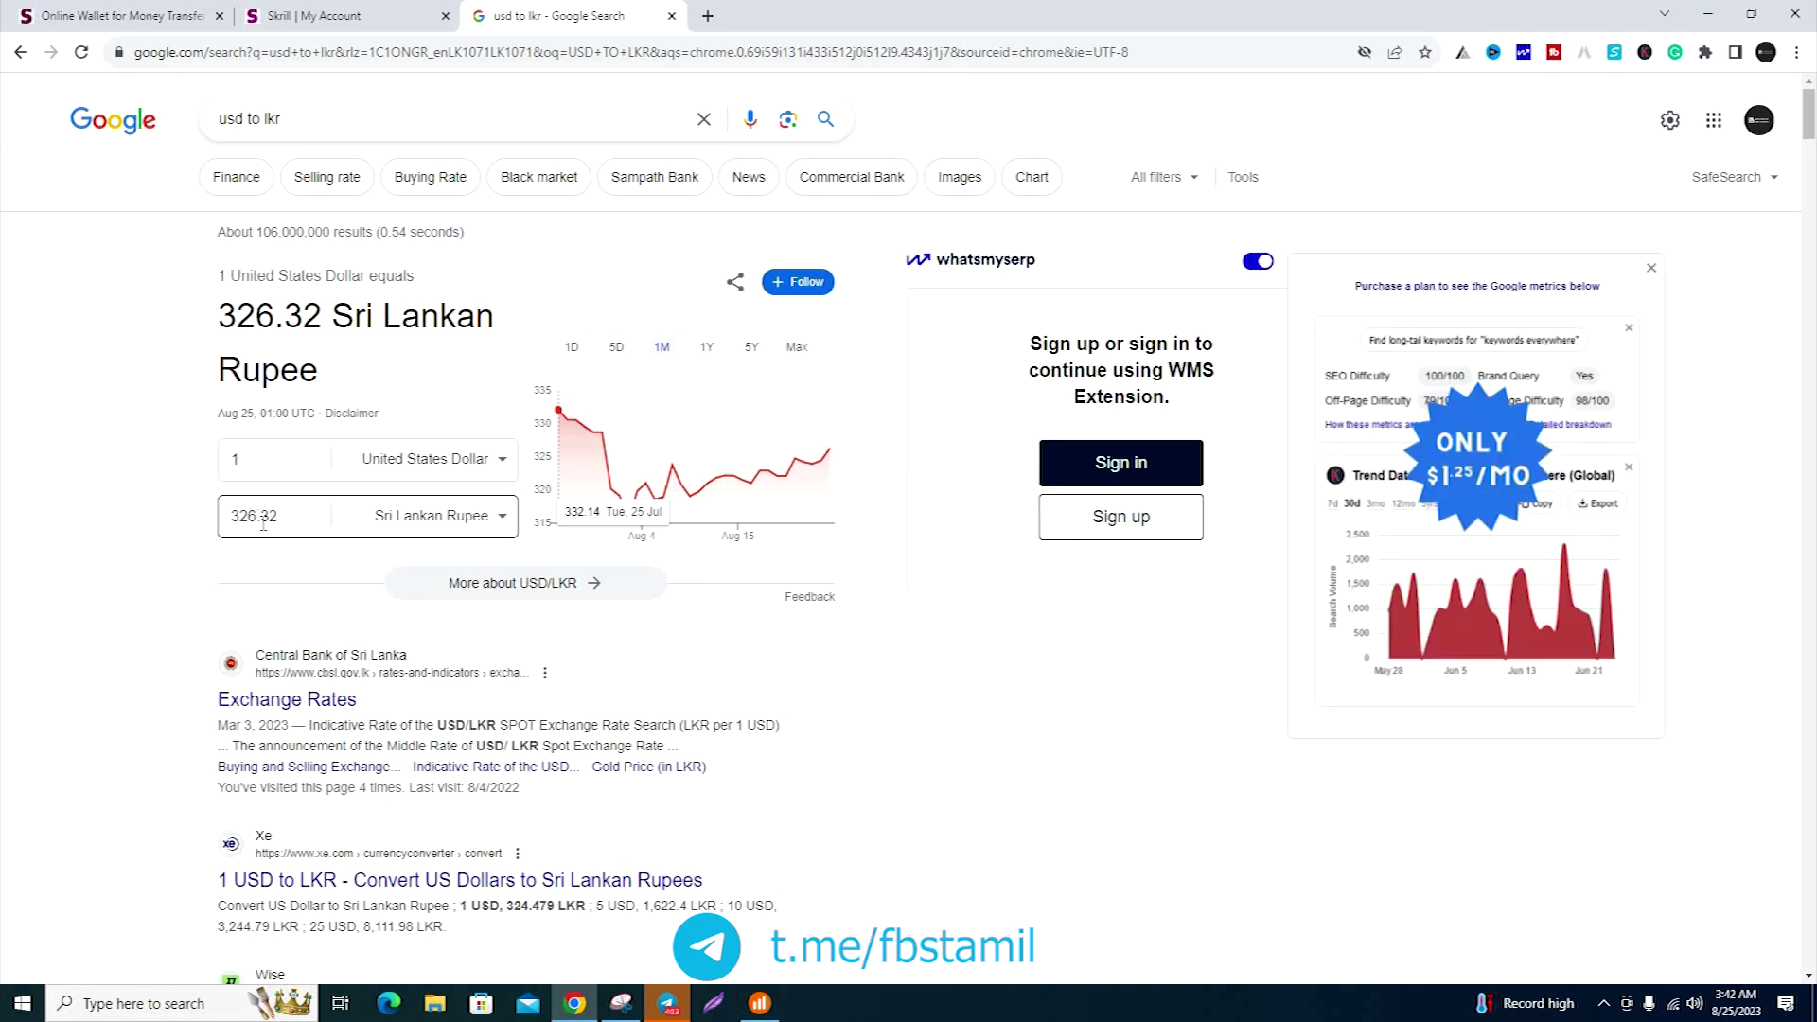
pyautogui.click(275, 10)
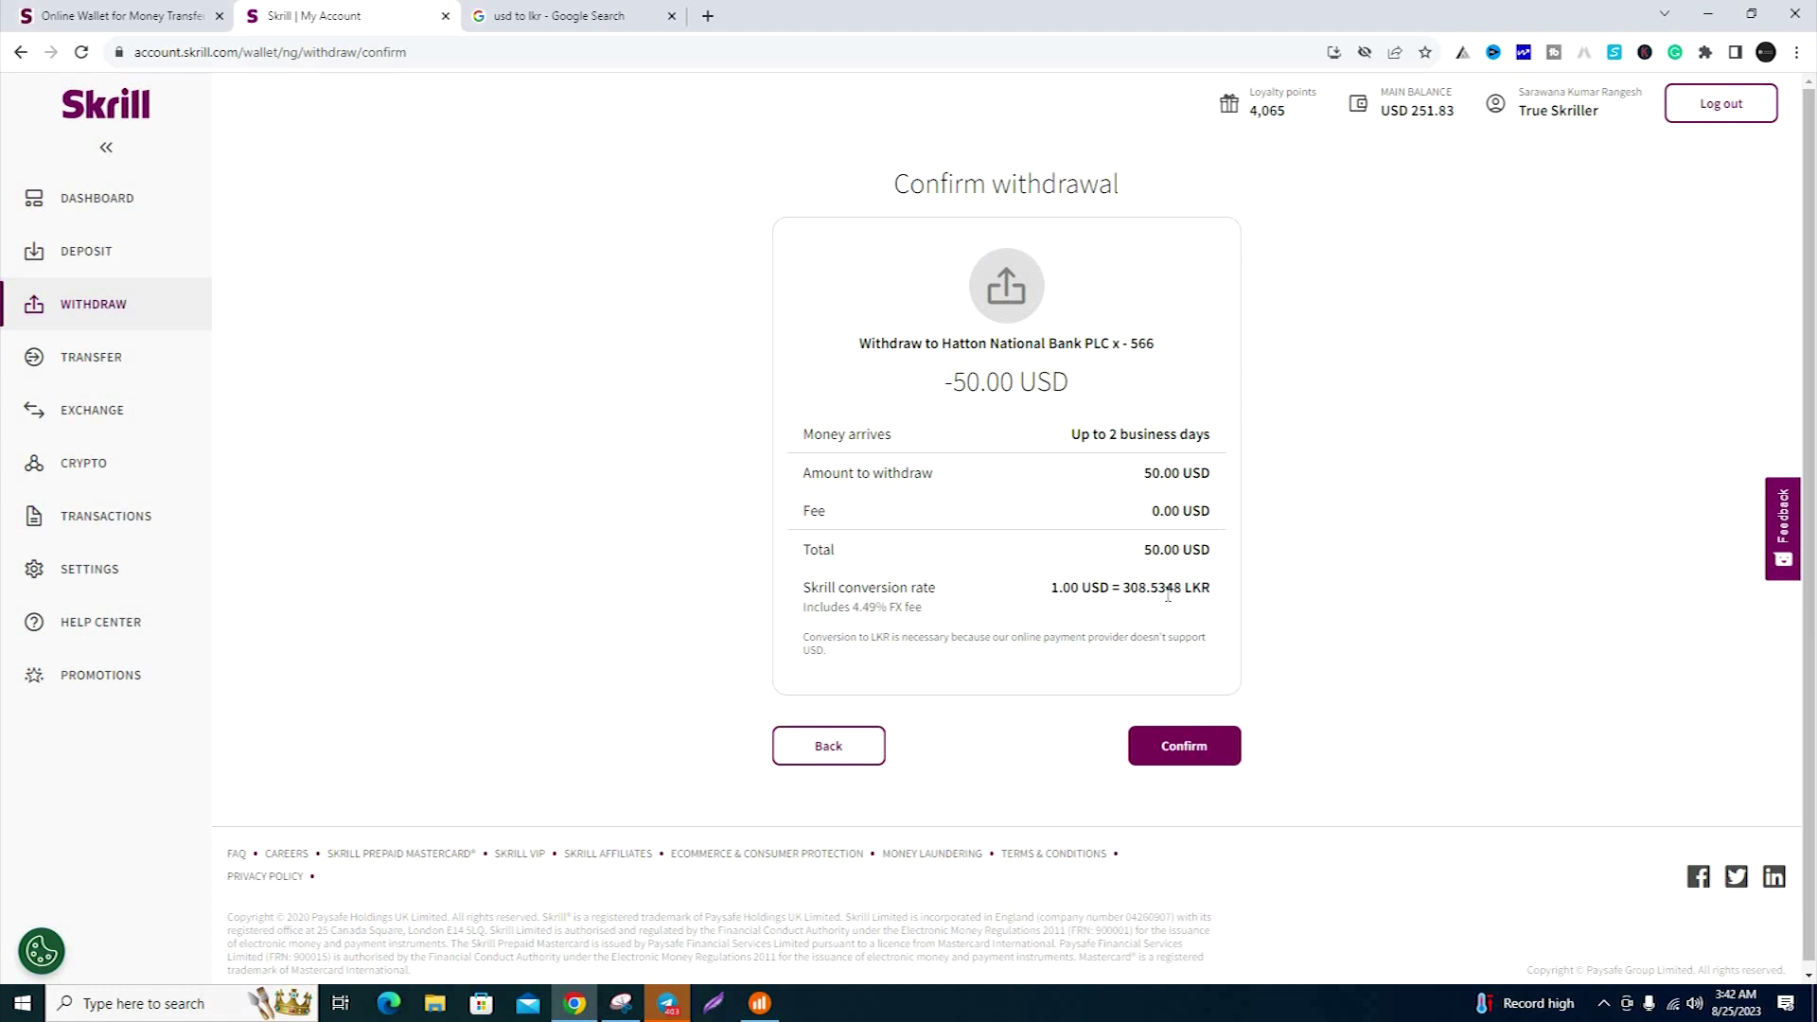
# - Confirm the 50.00 USD withdrawal to the Hatton National Bank account
pyautogui.click(1194, 748)
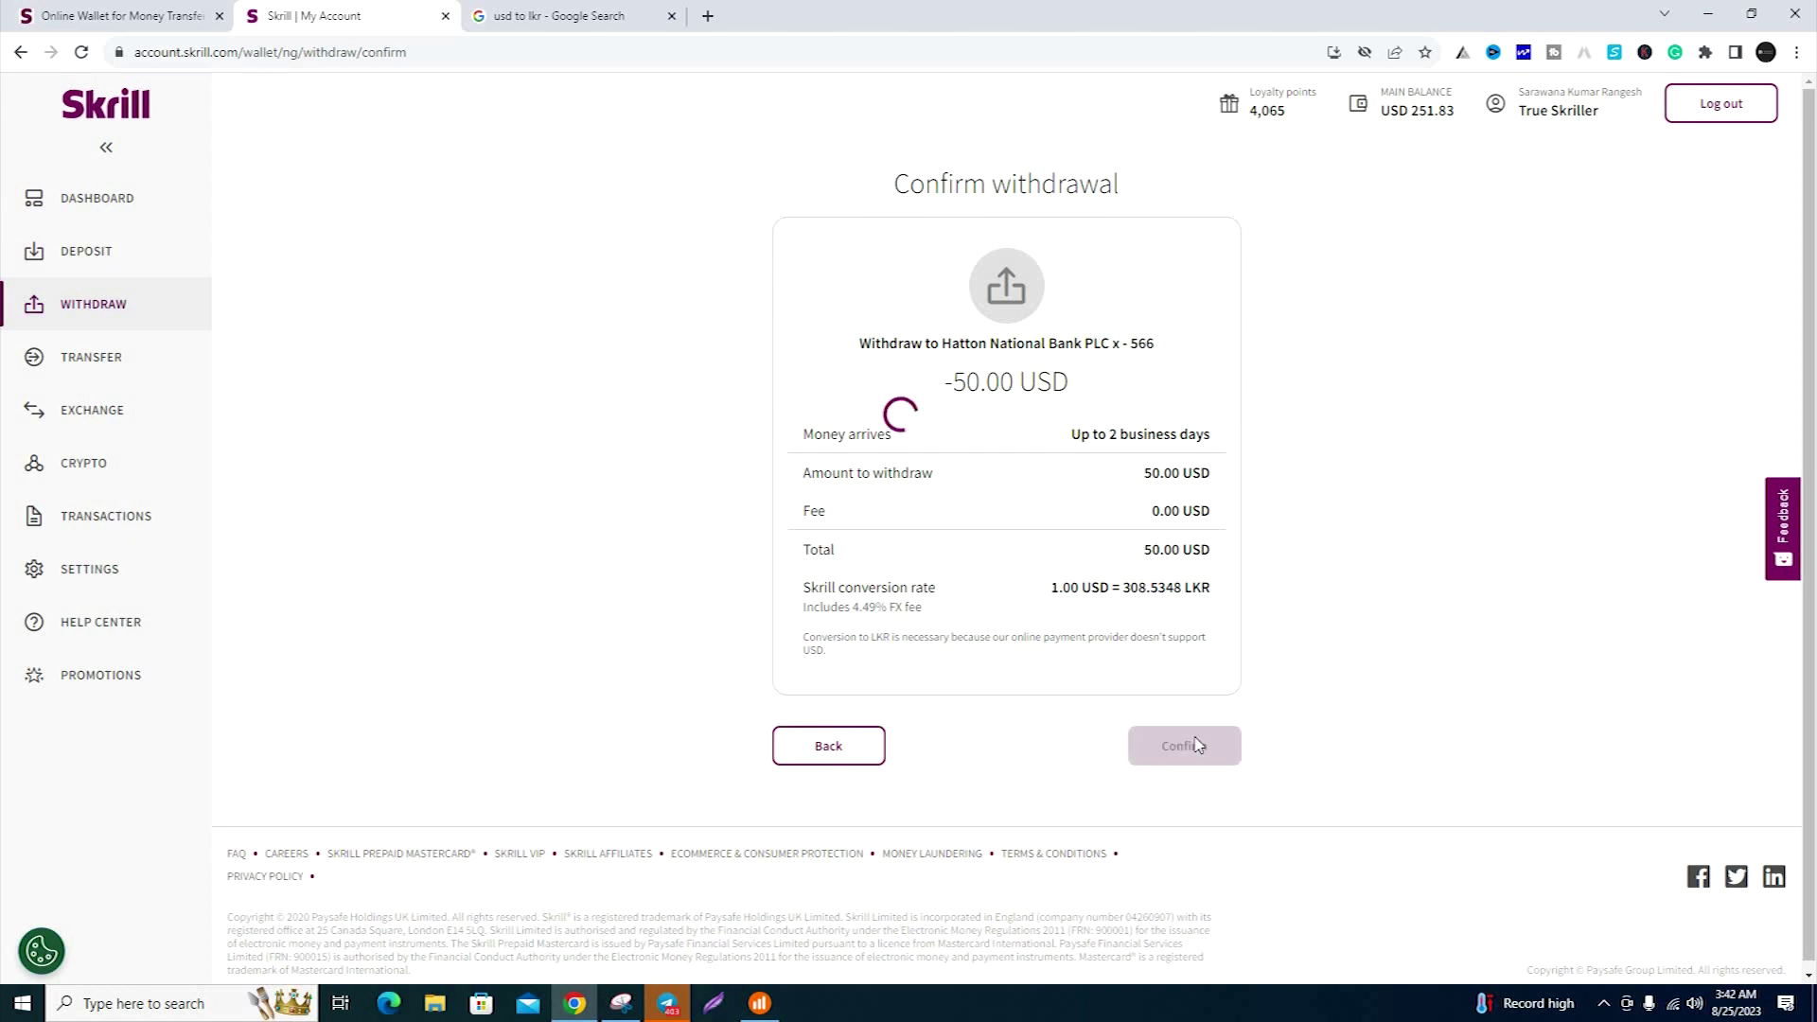